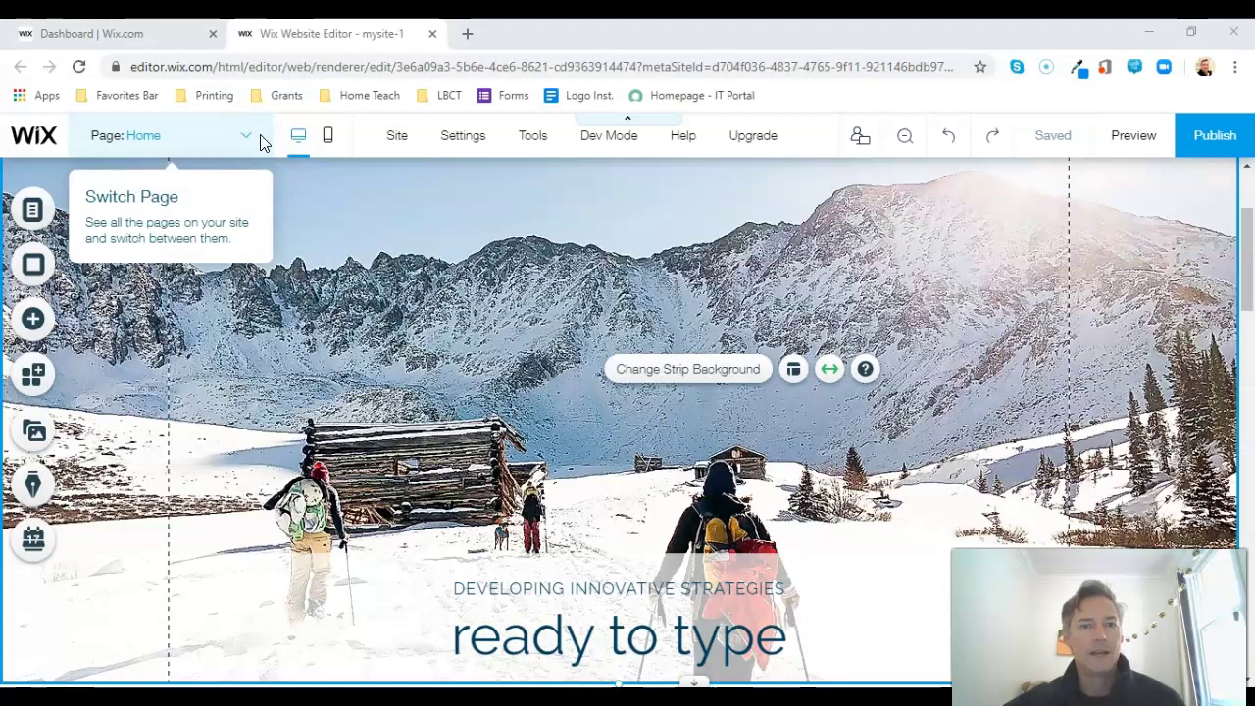
# Add a new page to the site menu and name it "Test Page".
pyautogui.click(247, 138)
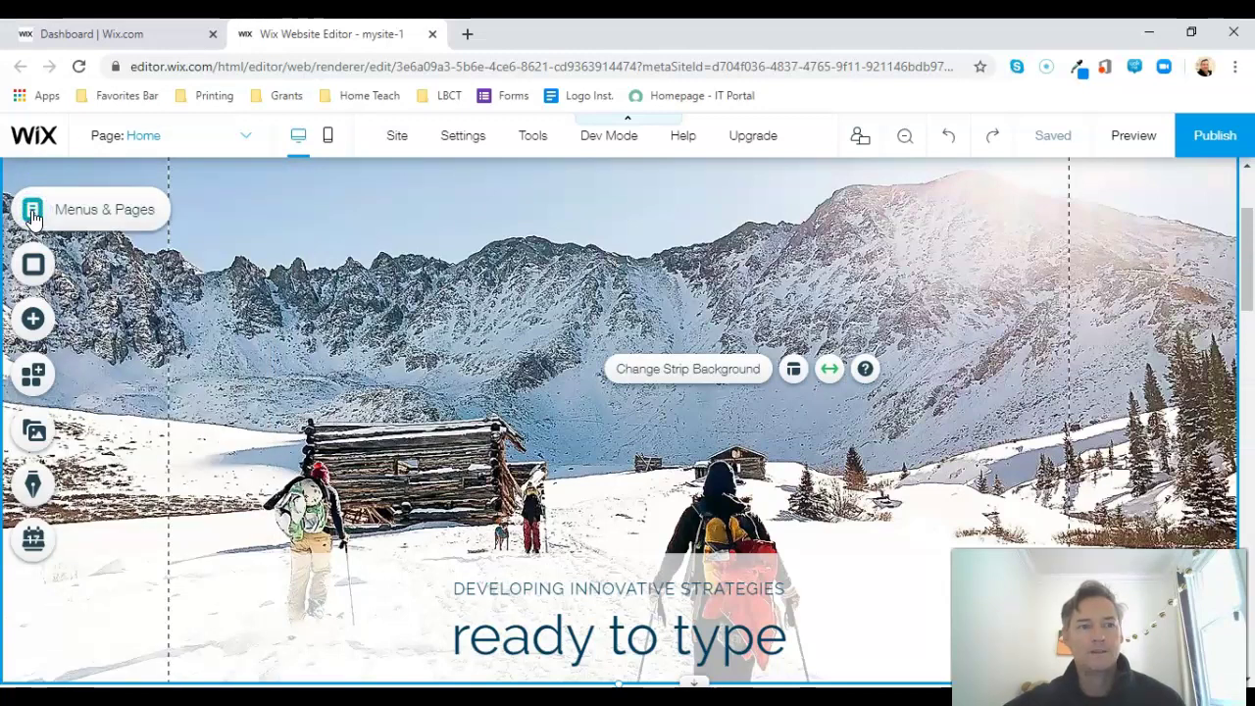
pyautogui.click(90, 211)
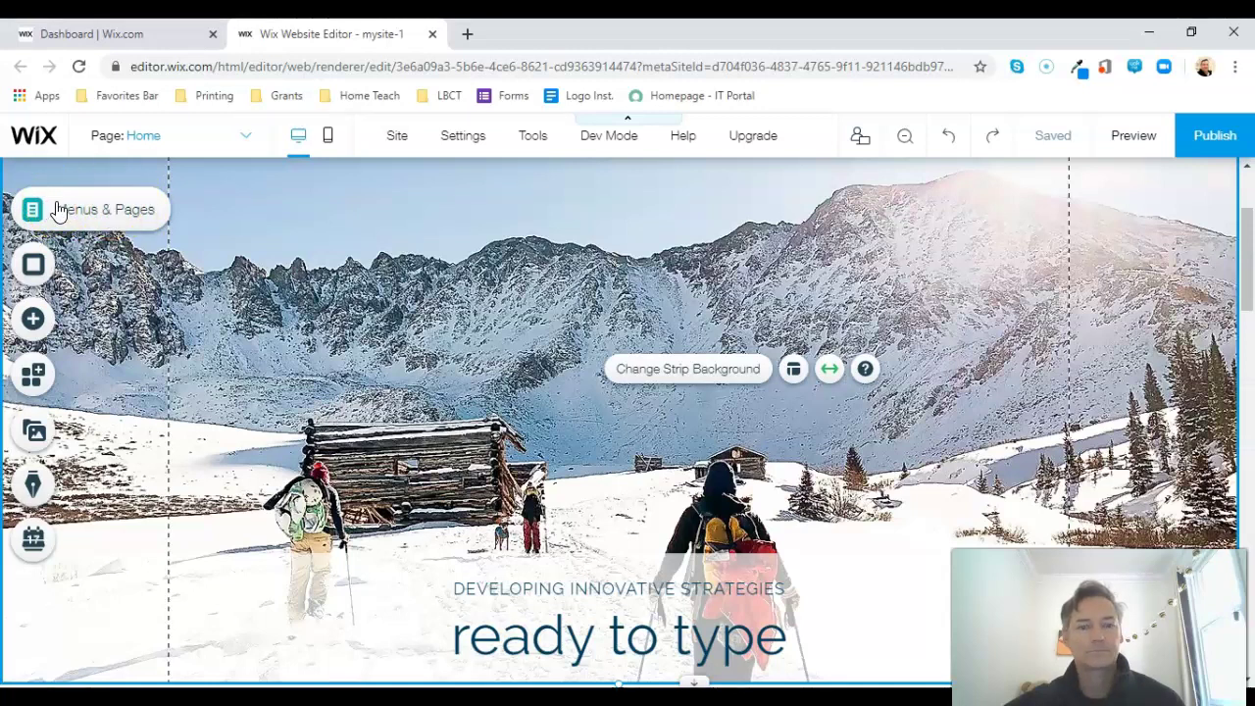
pyautogui.click(61, 211)
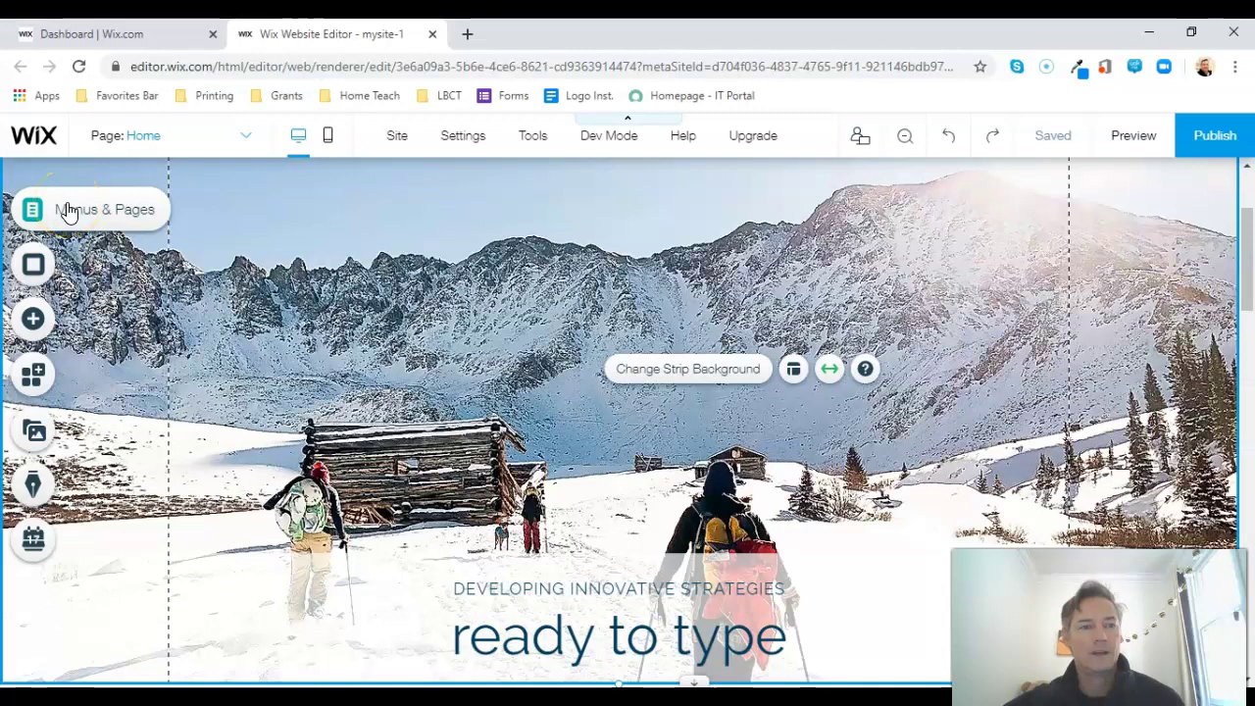
pyautogui.click(68, 213)
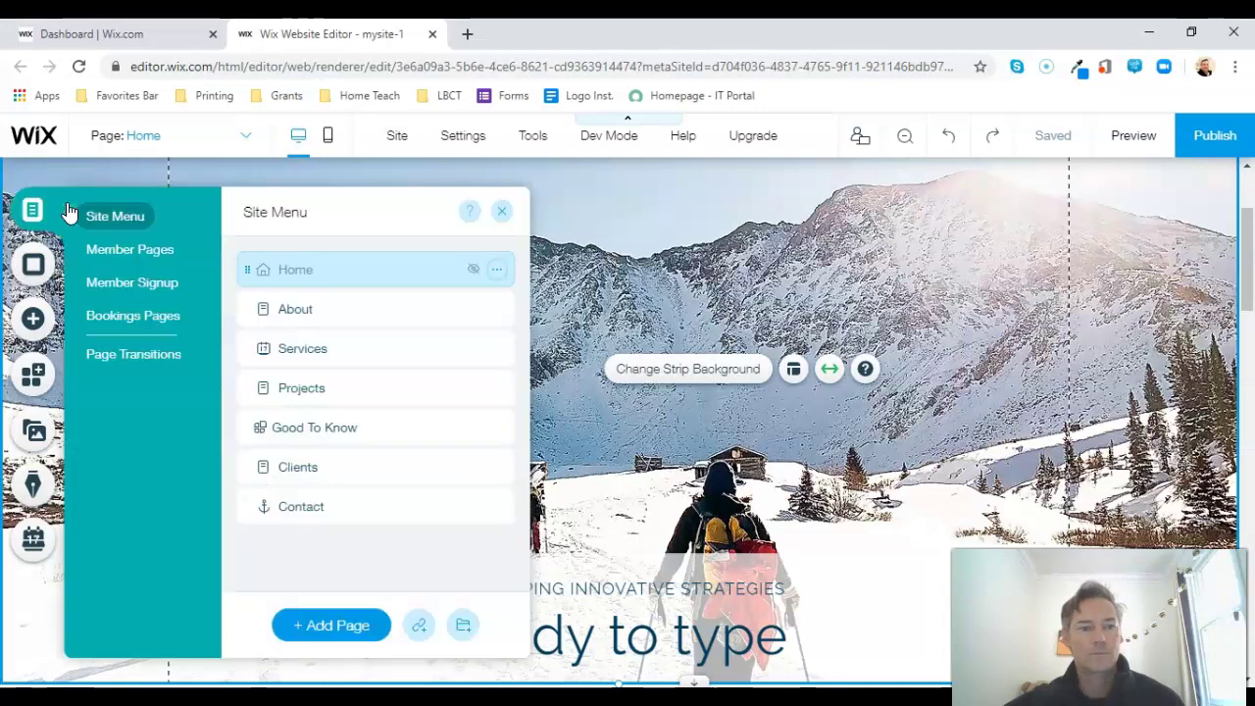
pyautogui.click(335, 625)
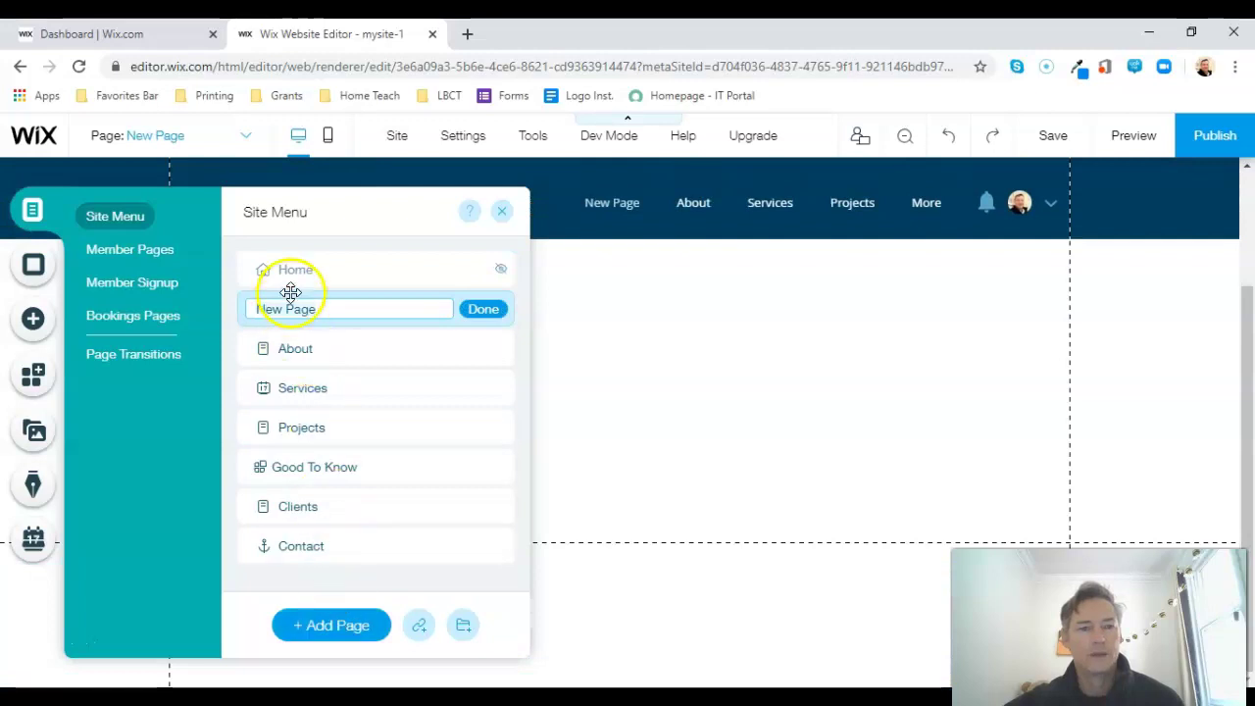
pyautogui.click(331, 309)
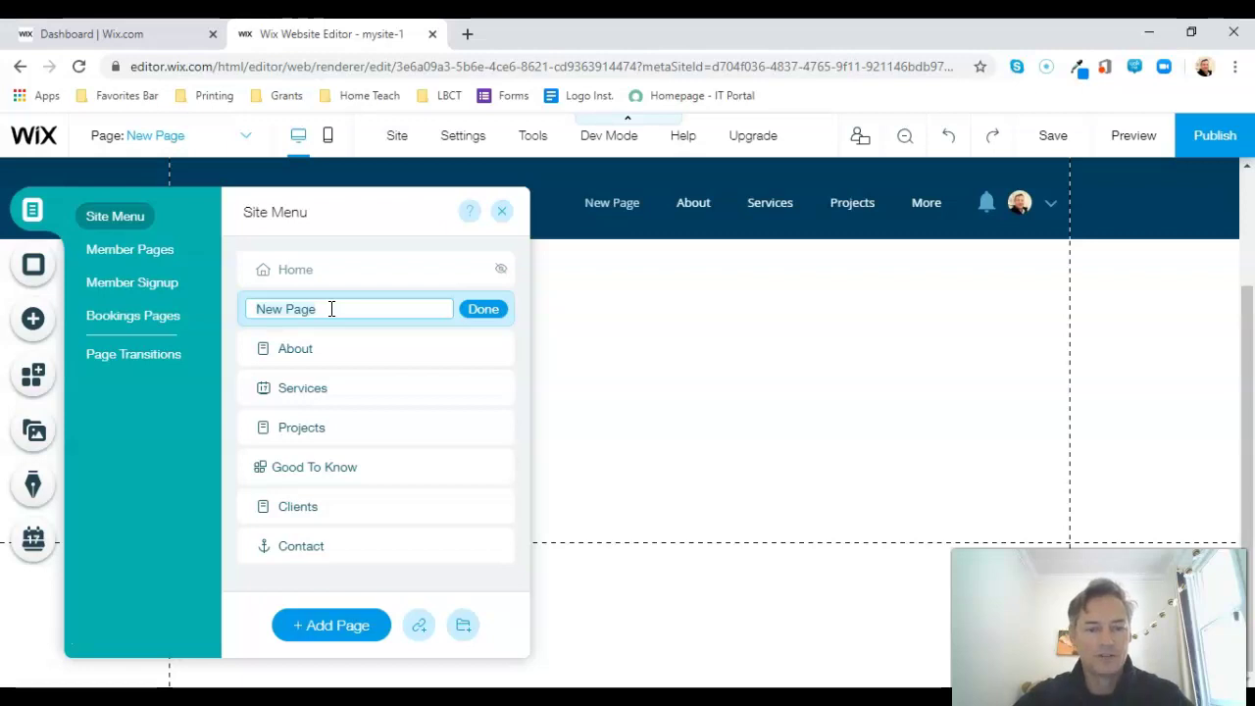
pyautogui.write('Test P')
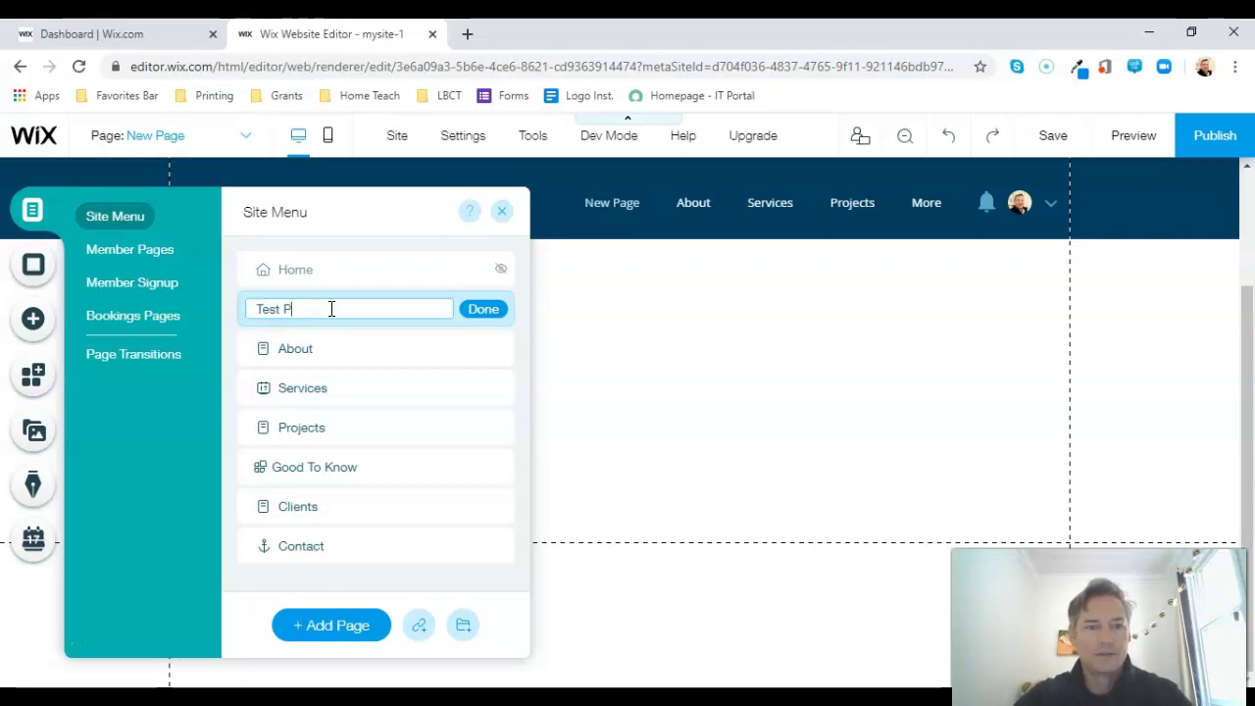
pyautogui.write('age')
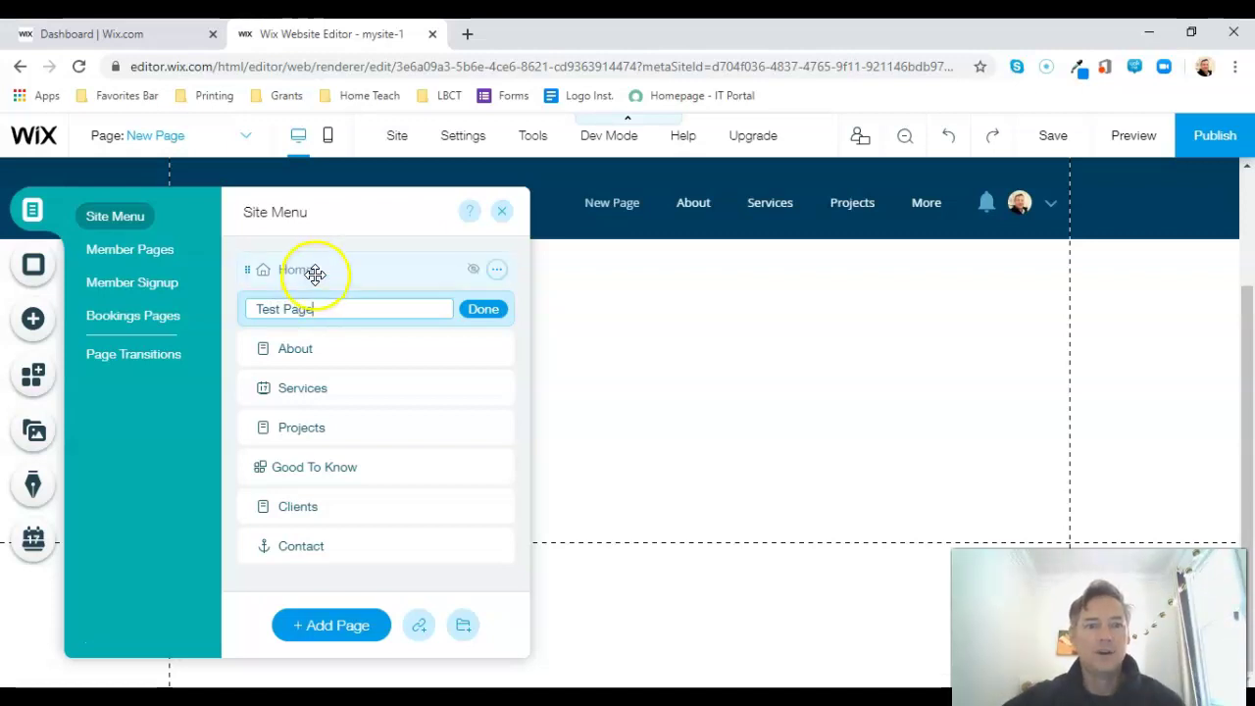
pyautogui.click(330, 313)
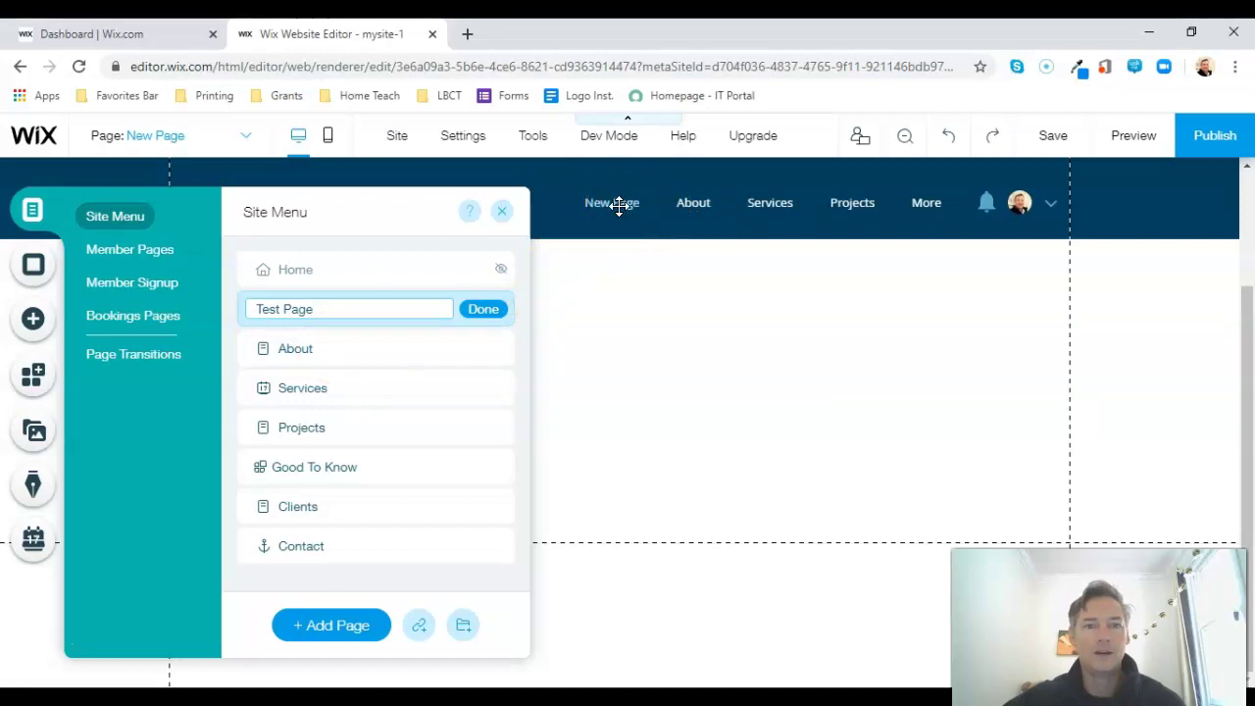
pyautogui.click(487, 312)
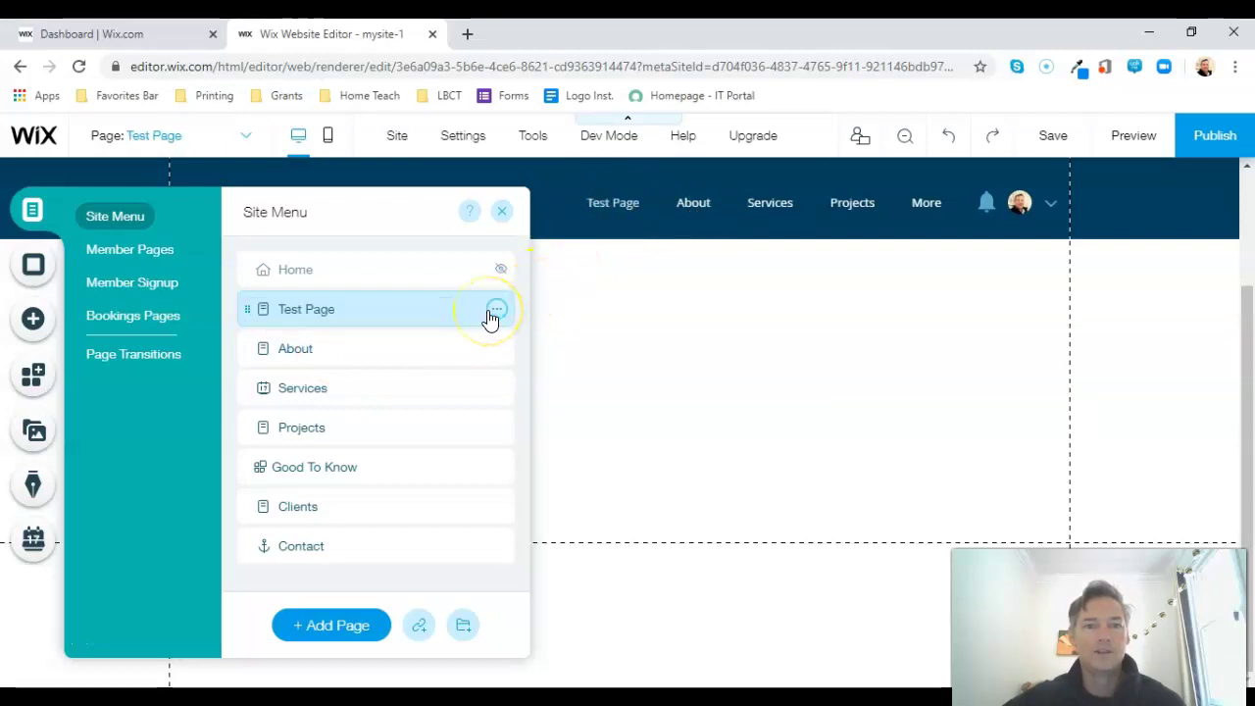
# Move Test Page below About in the site menu order.
pyautogui.moveTo(431, 308); pyautogui.dragTo(376, 304)
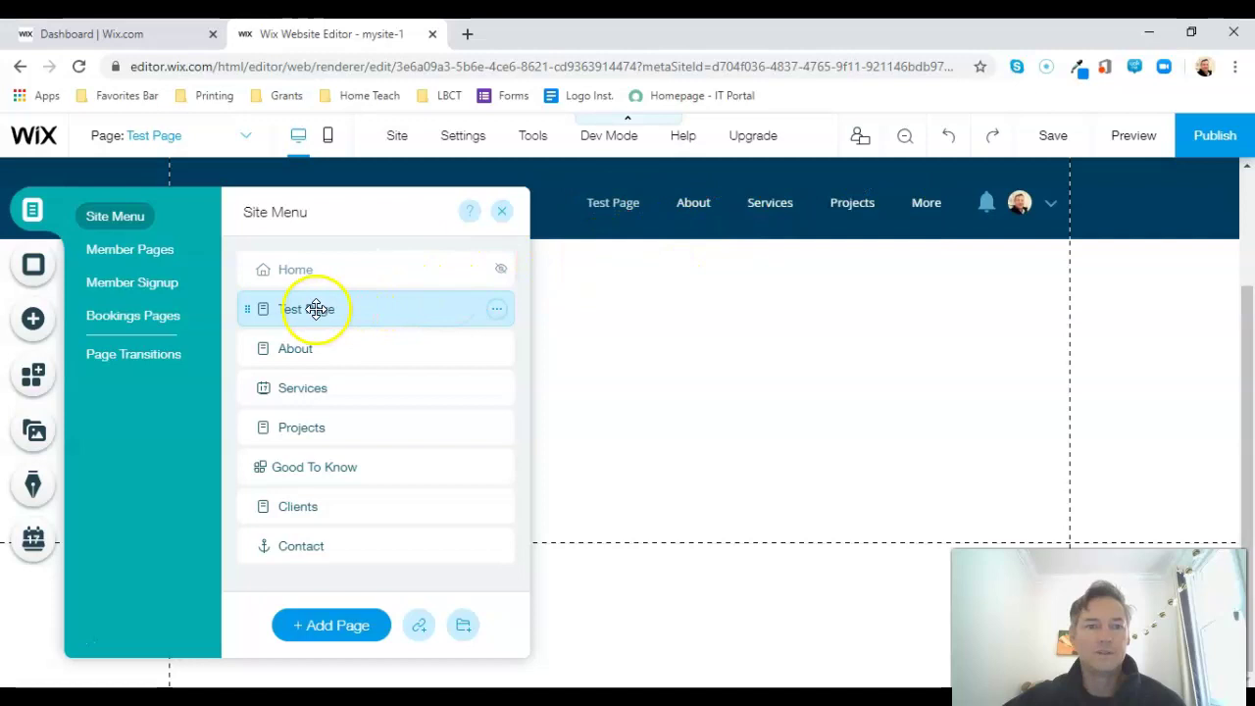
pyautogui.moveTo(315, 309); pyautogui.dragTo(434, 369)
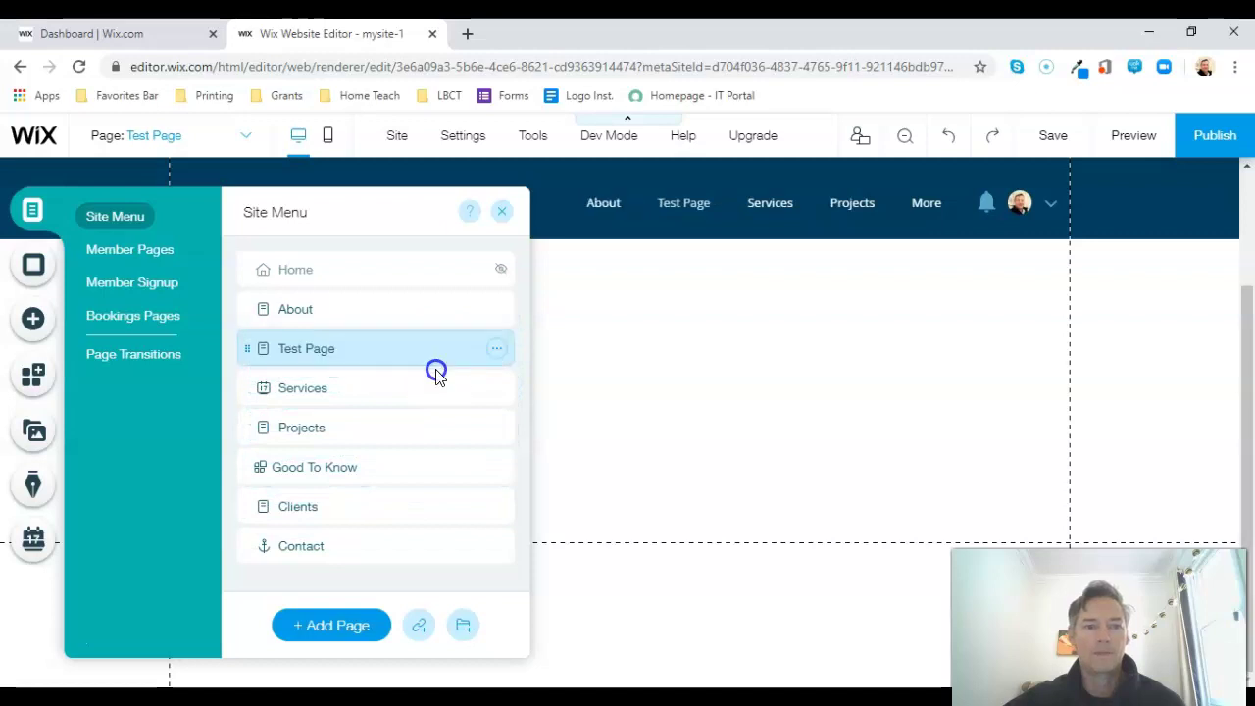
# Delete Test Page from the site and close the site menu.
pyautogui.click(497, 355)
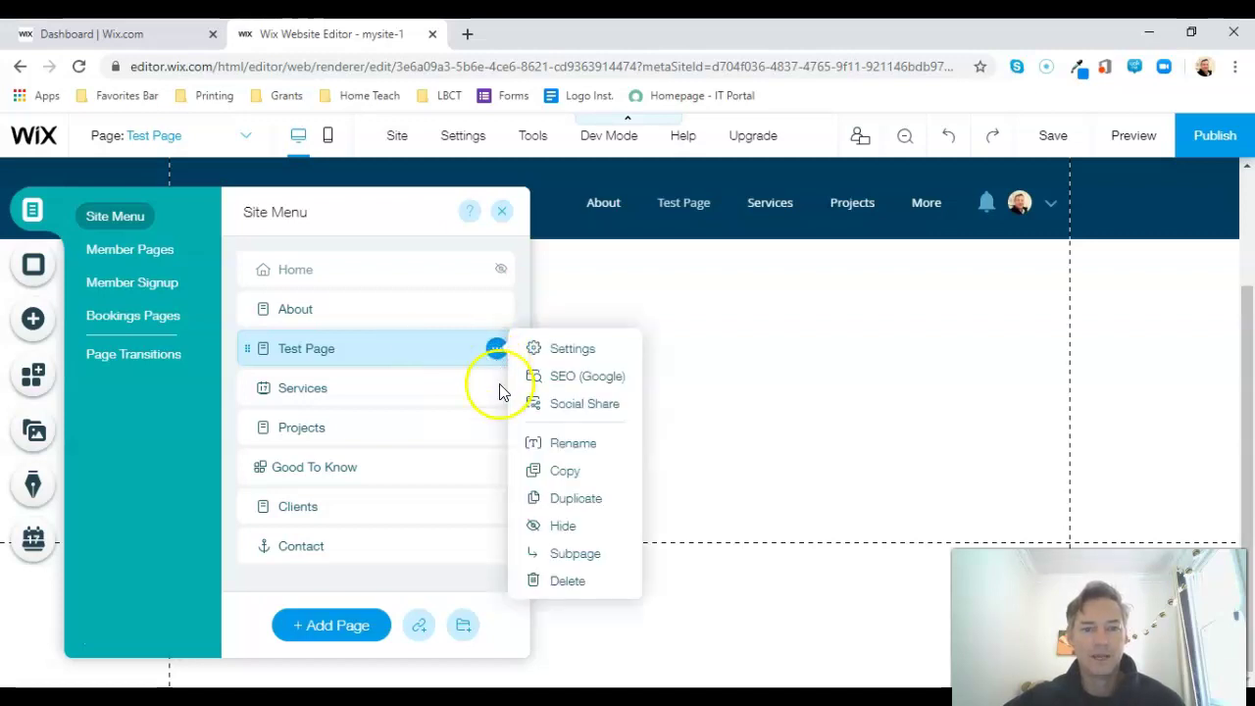
pyautogui.click(568, 583)
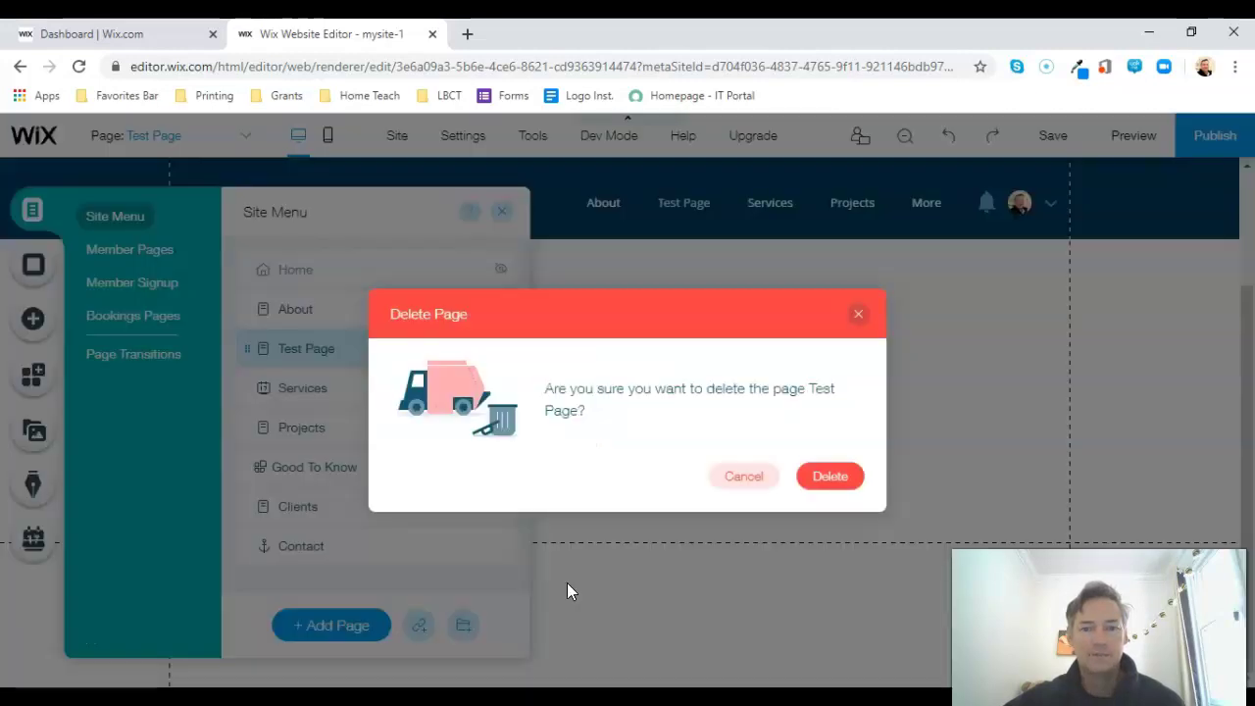
pyautogui.click(828, 479)
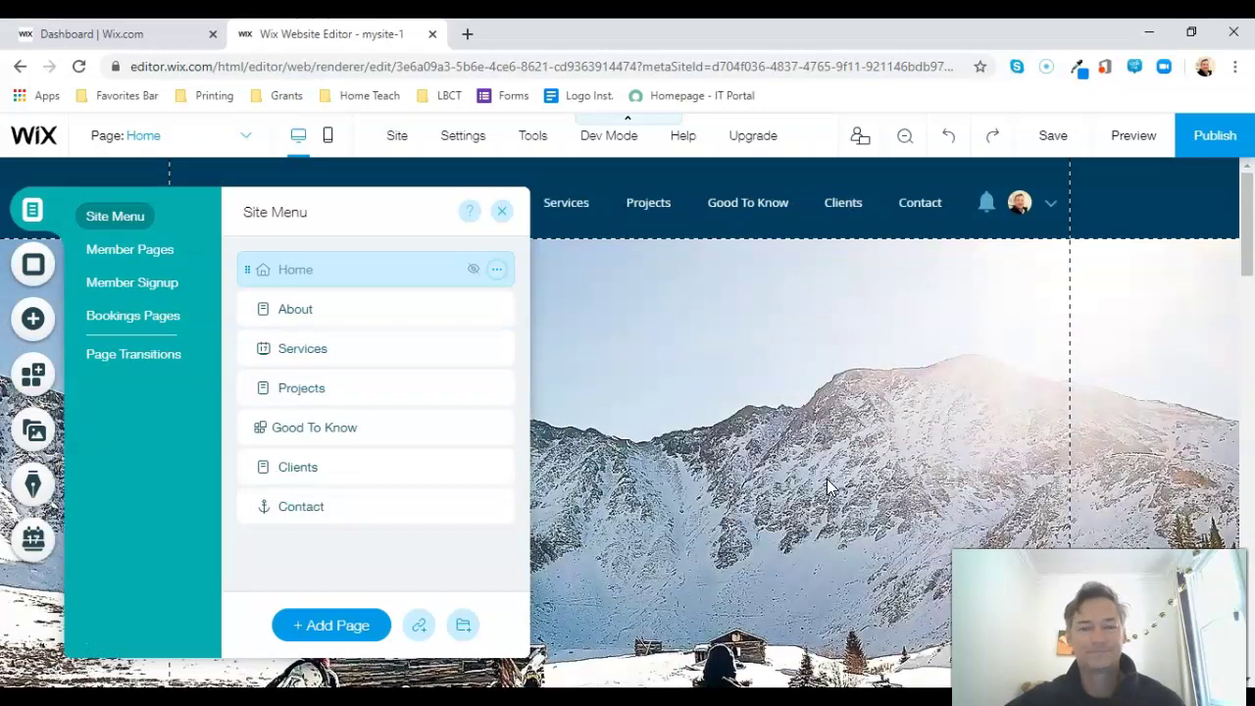
pyautogui.click(566, 278)
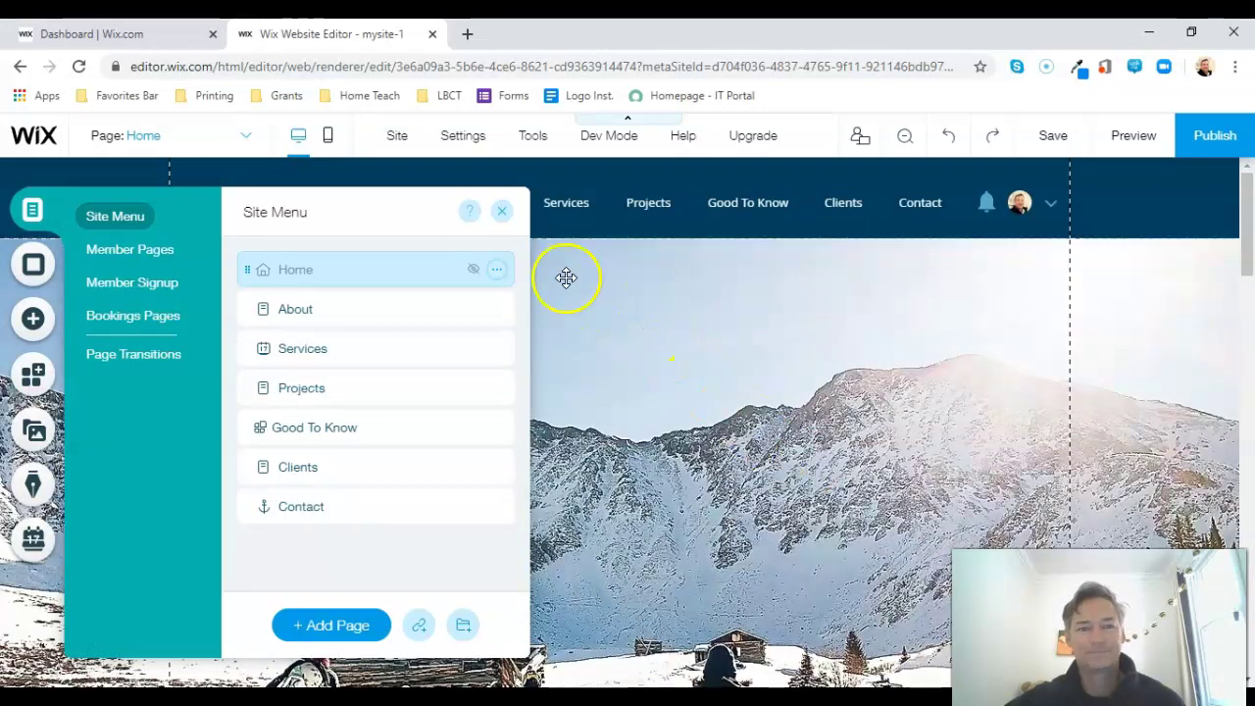
pyautogui.click(502, 216)
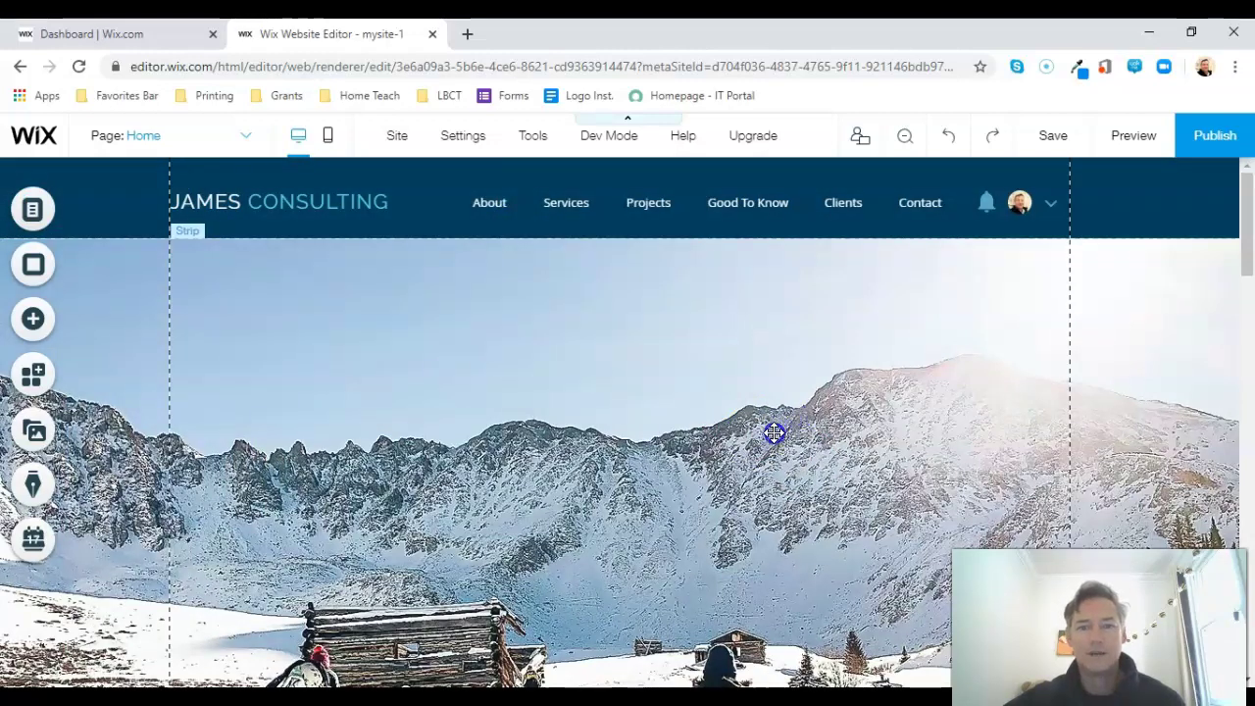
# Save the website's current changes.
pyautogui.scroll(-3, 774, 429)
pyautogui.scroll(-4, 775, 433)
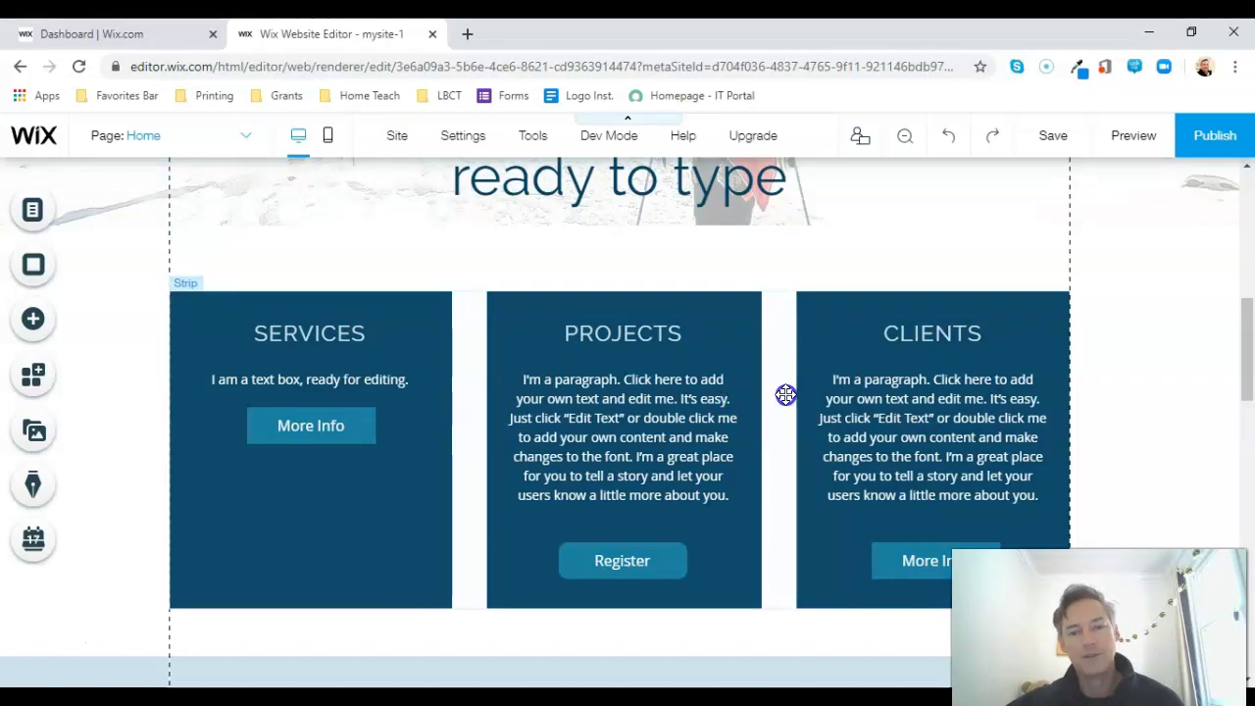
pyautogui.hotkey('ctrl', 's')
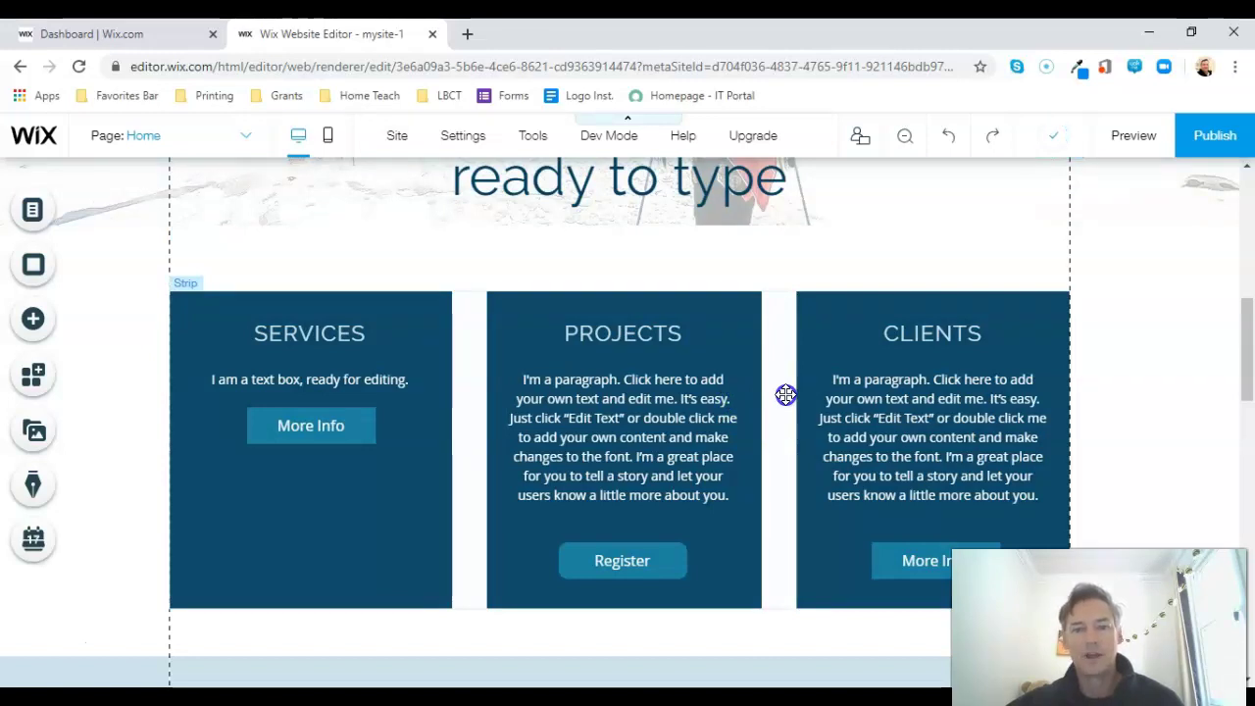
# Change the text of the button in the Clients column to "Register".
pyautogui.scroll(-1, 781, 396)
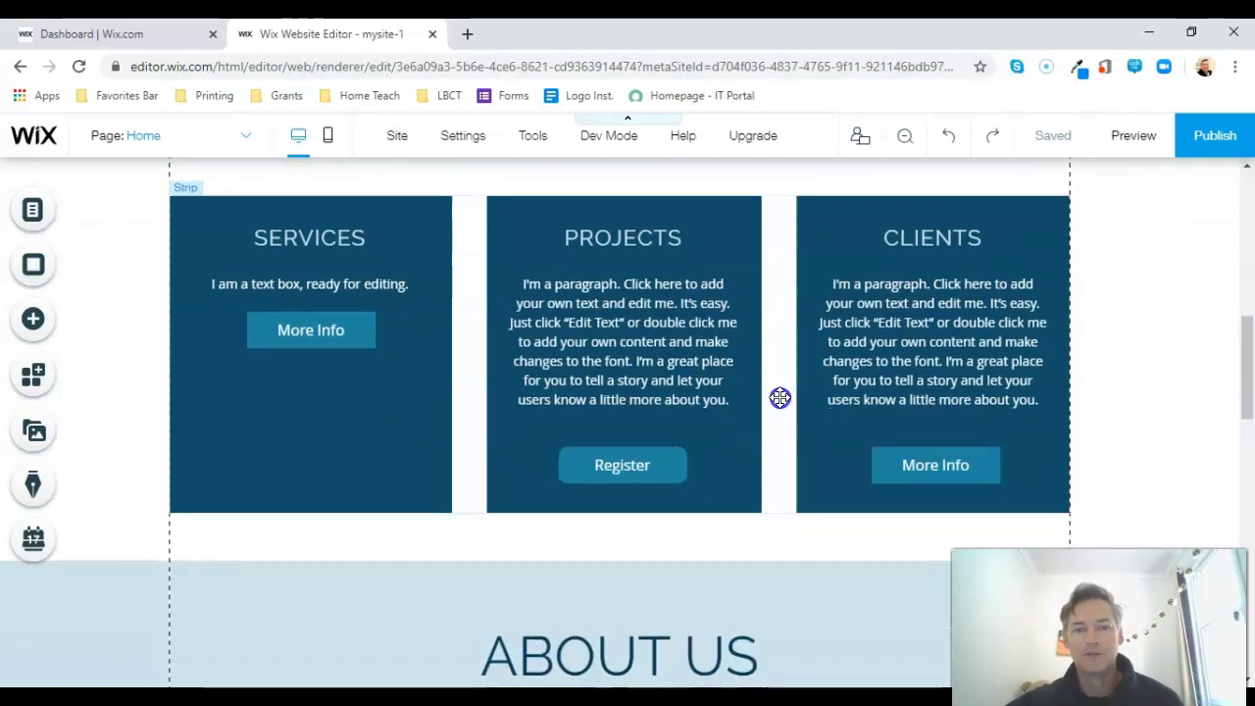
pyautogui.scroll(-1, 779, 397)
pyautogui.scroll(1, 779, 397)
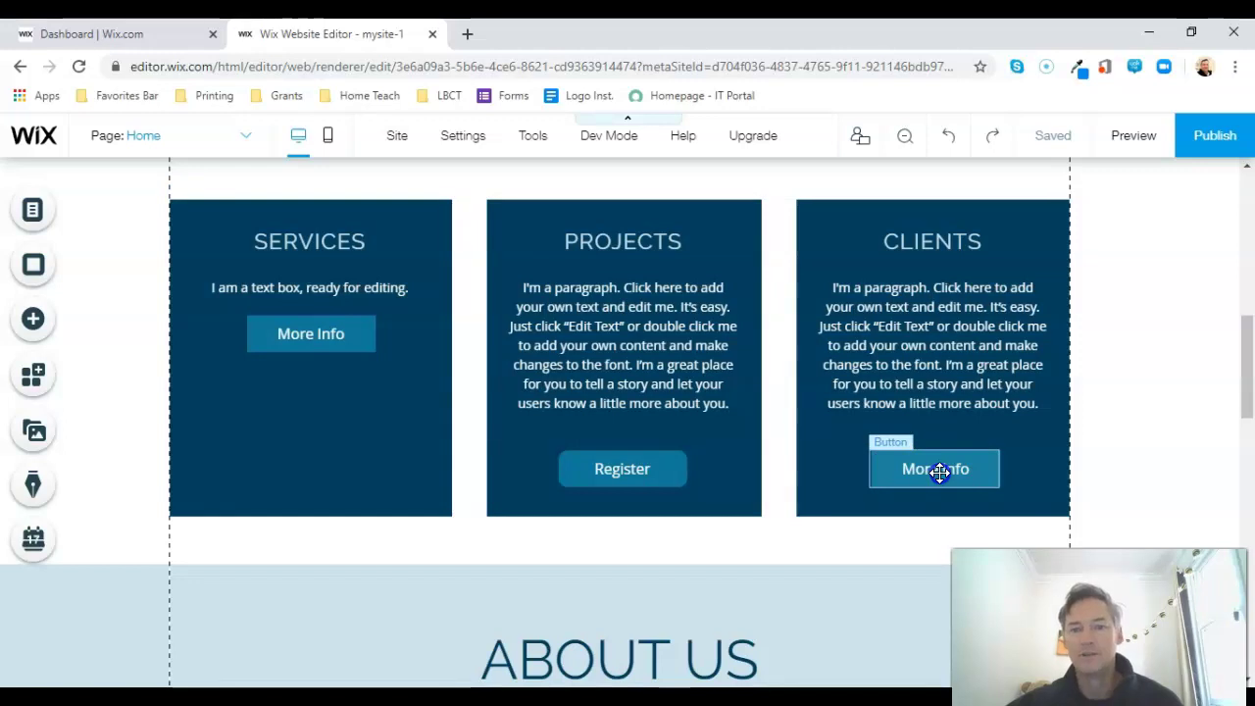
pyautogui.click(939, 473)
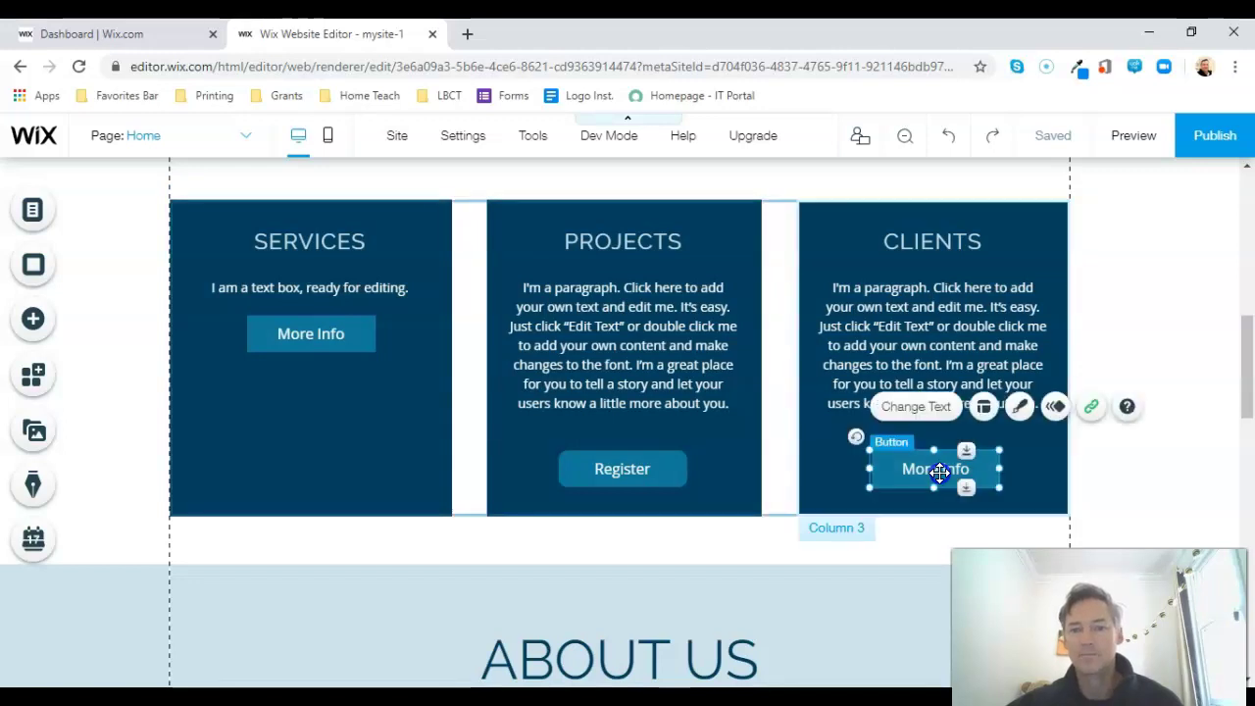
pyautogui.click(925, 408)
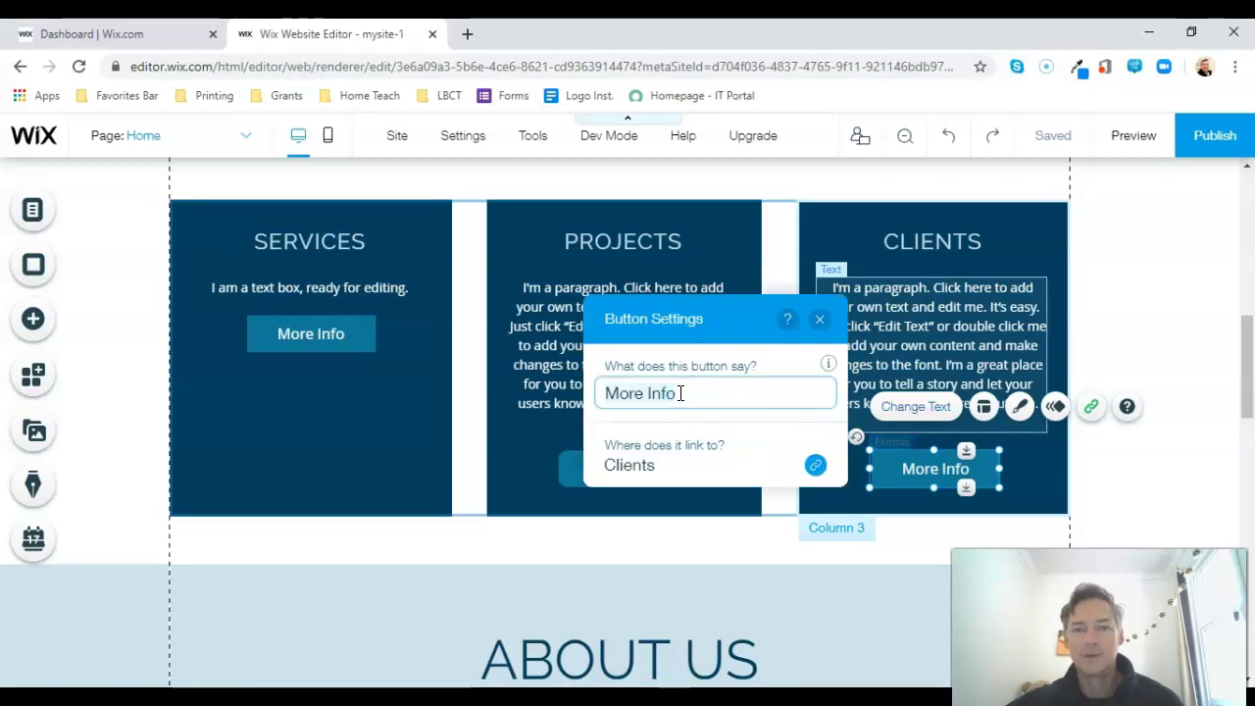
pyautogui.moveTo(683, 393); pyautogui.dragTo(603, 393)
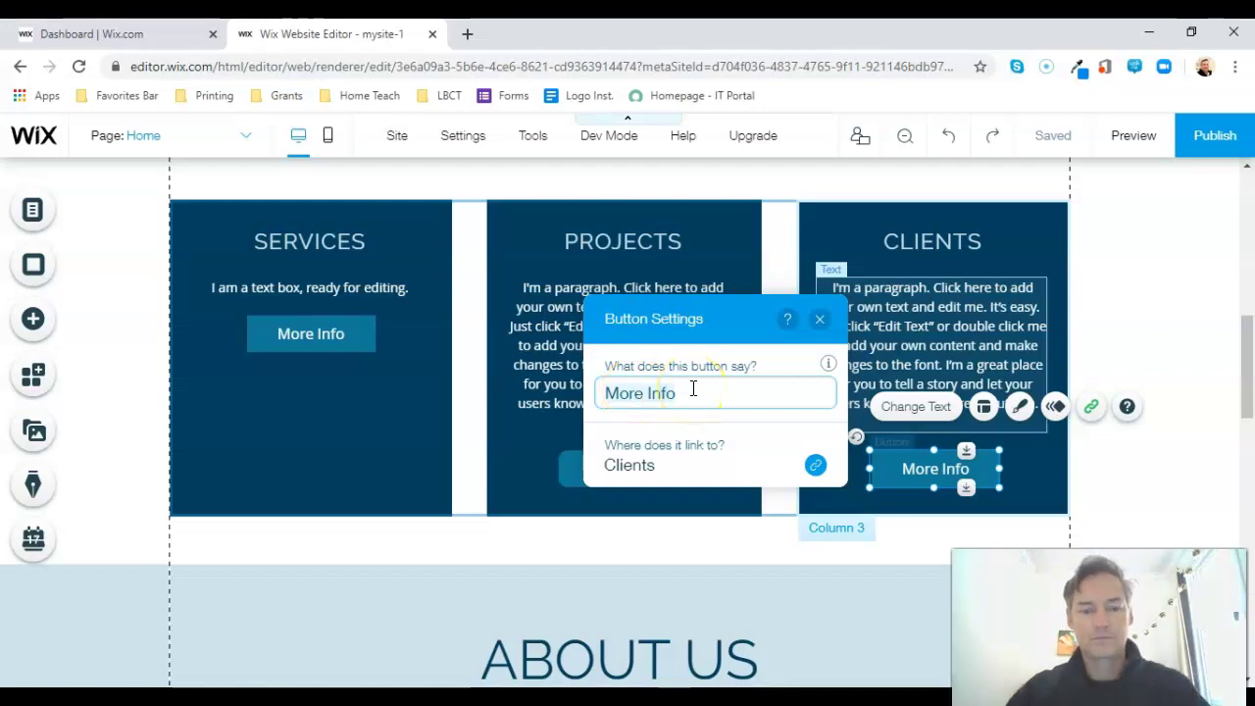
pyautogui.write('Re')
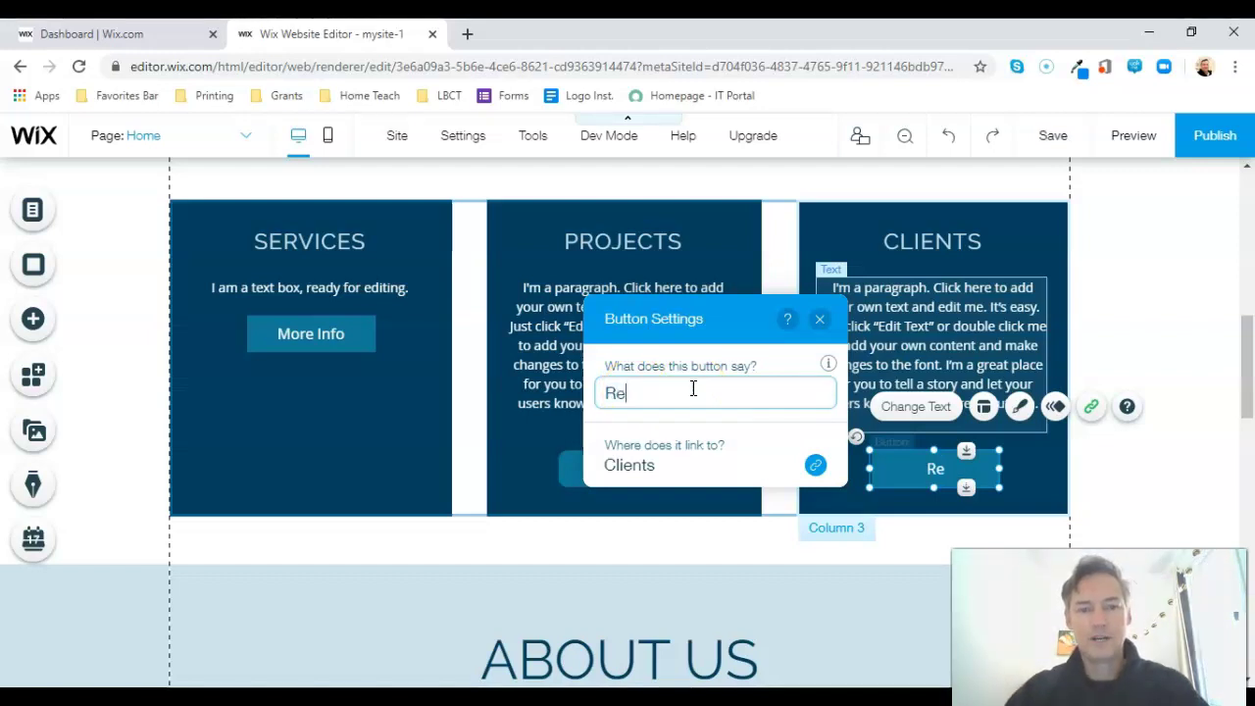
pyautogui.write('gister')
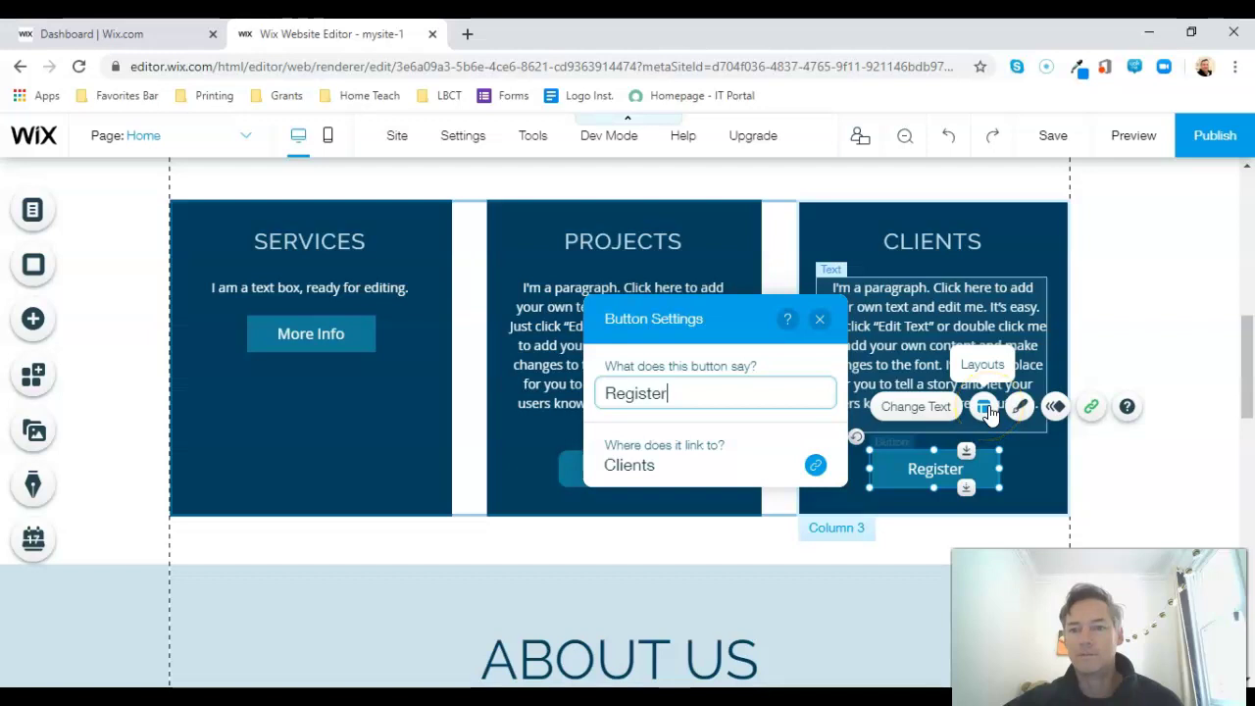
pyautogui.click(821, 321)
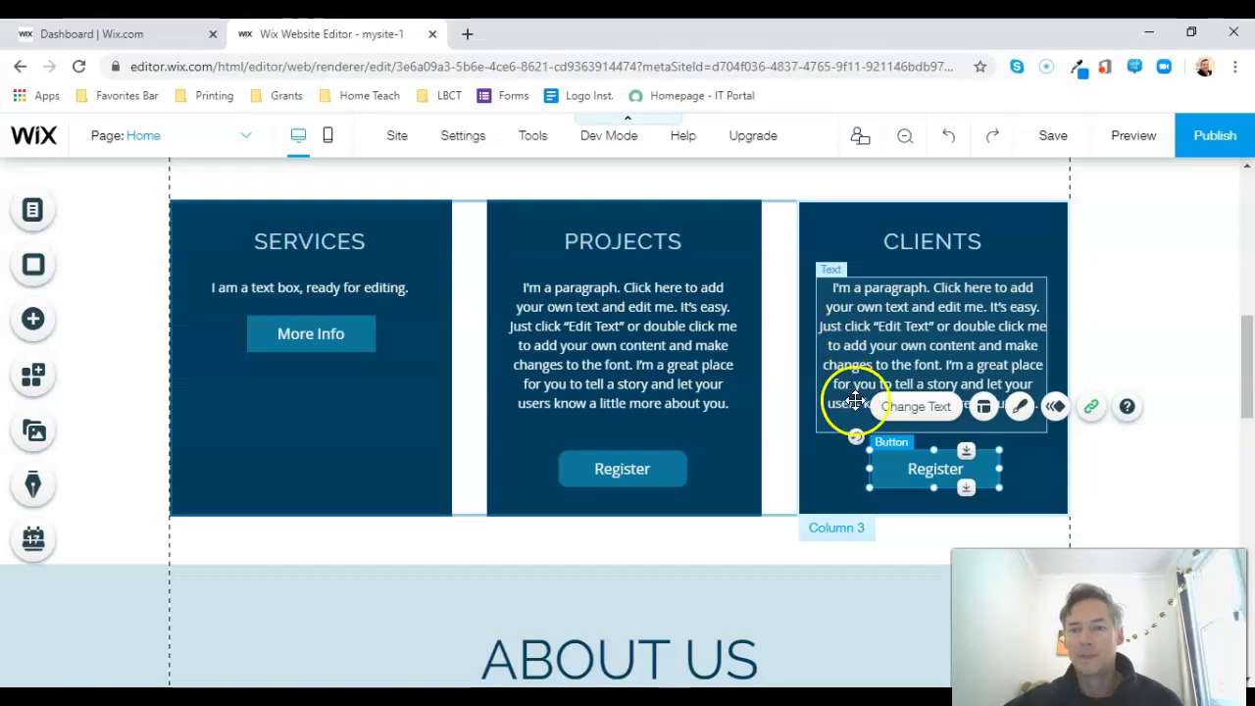
# Review the link options of the Clients column's Register button, keeping the Clients page as target and opening in the current window.
pyautogui.click(1092, 408)
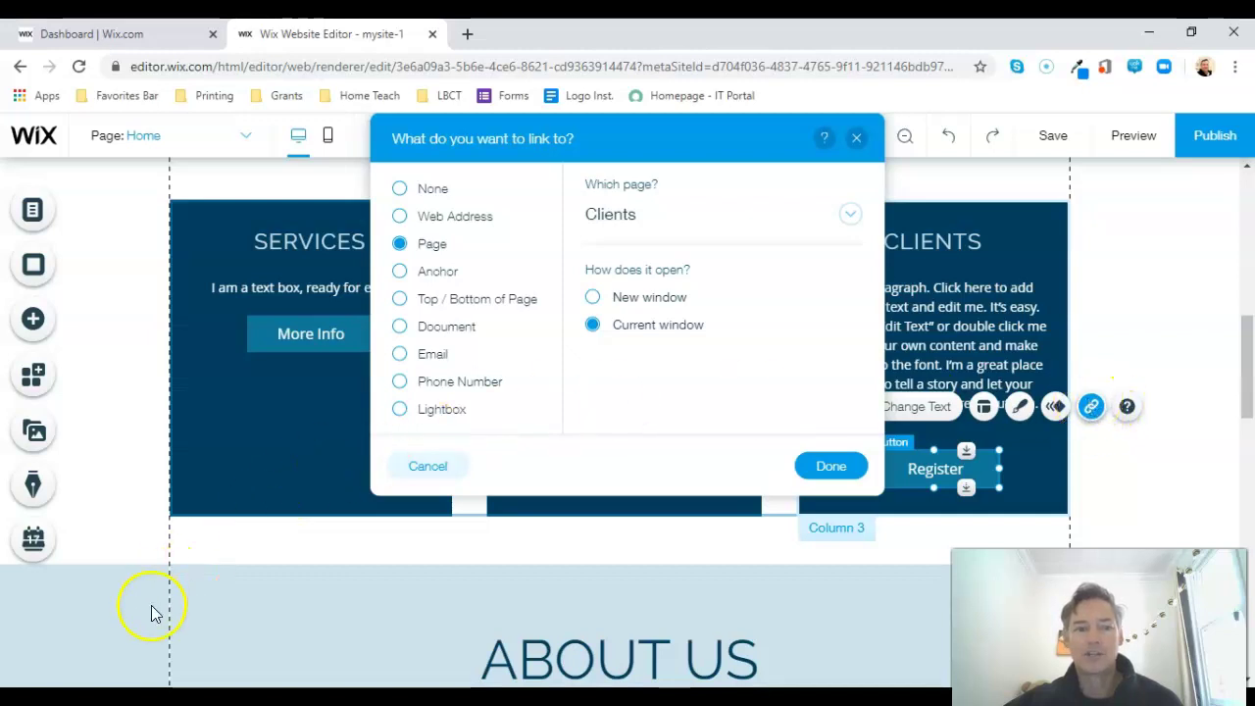
pyautogui.press('Escape')
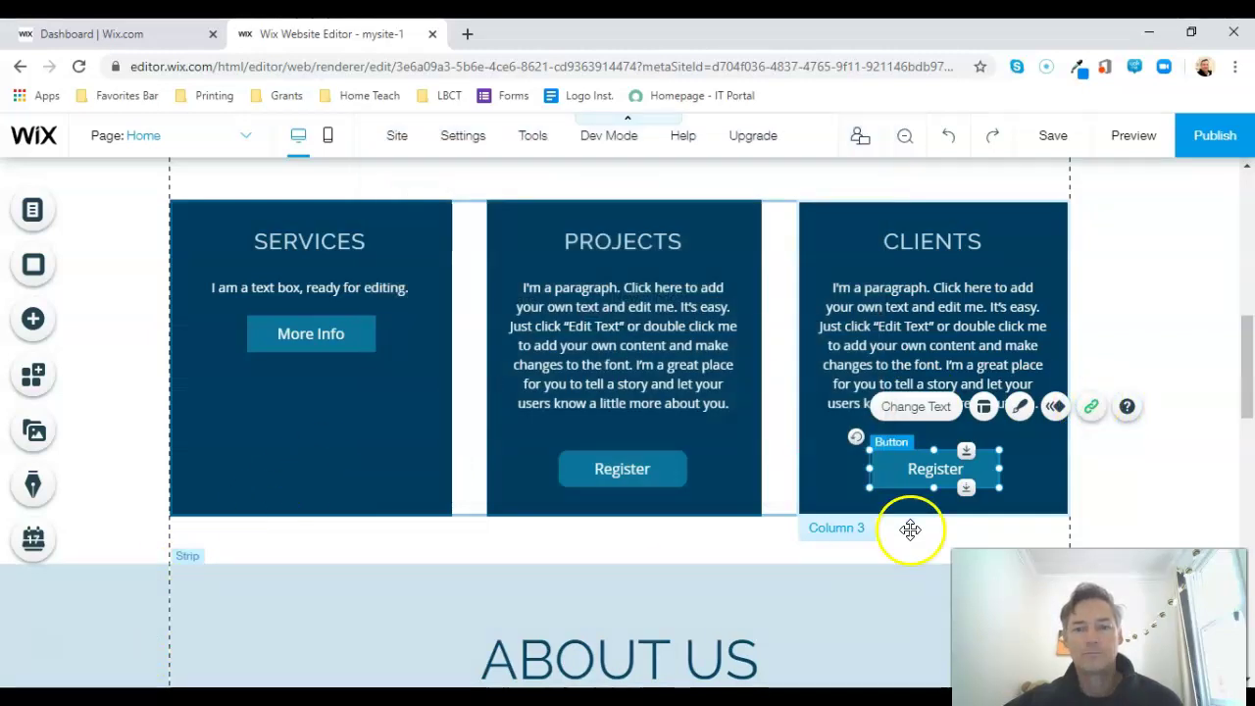
pyautogui.click(1092, 408)
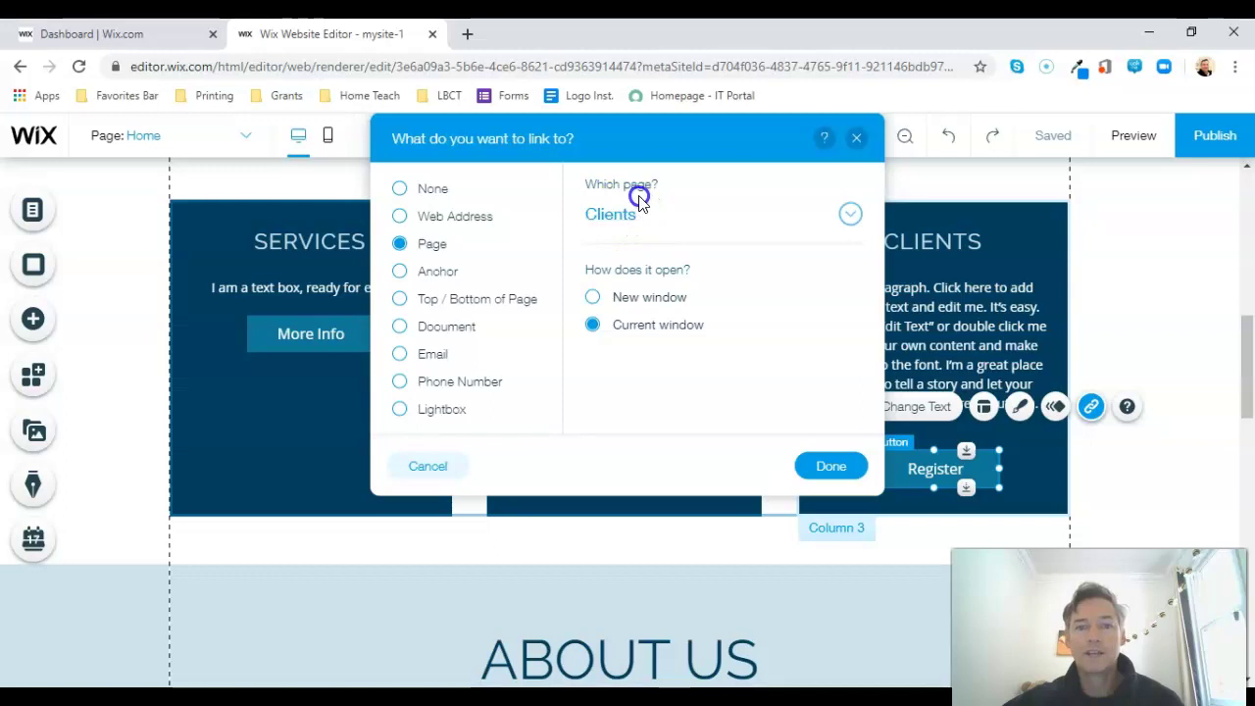
pyautogui.click(860, 217)
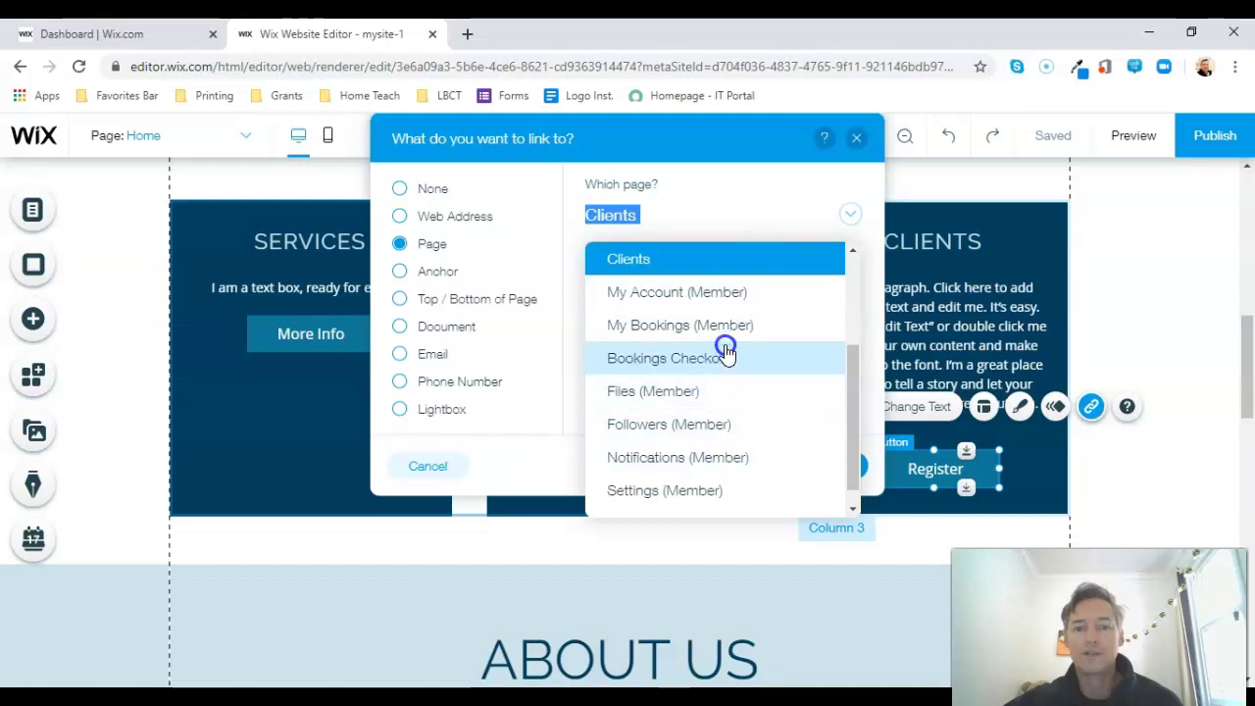
pyautogui.click(729, 218)
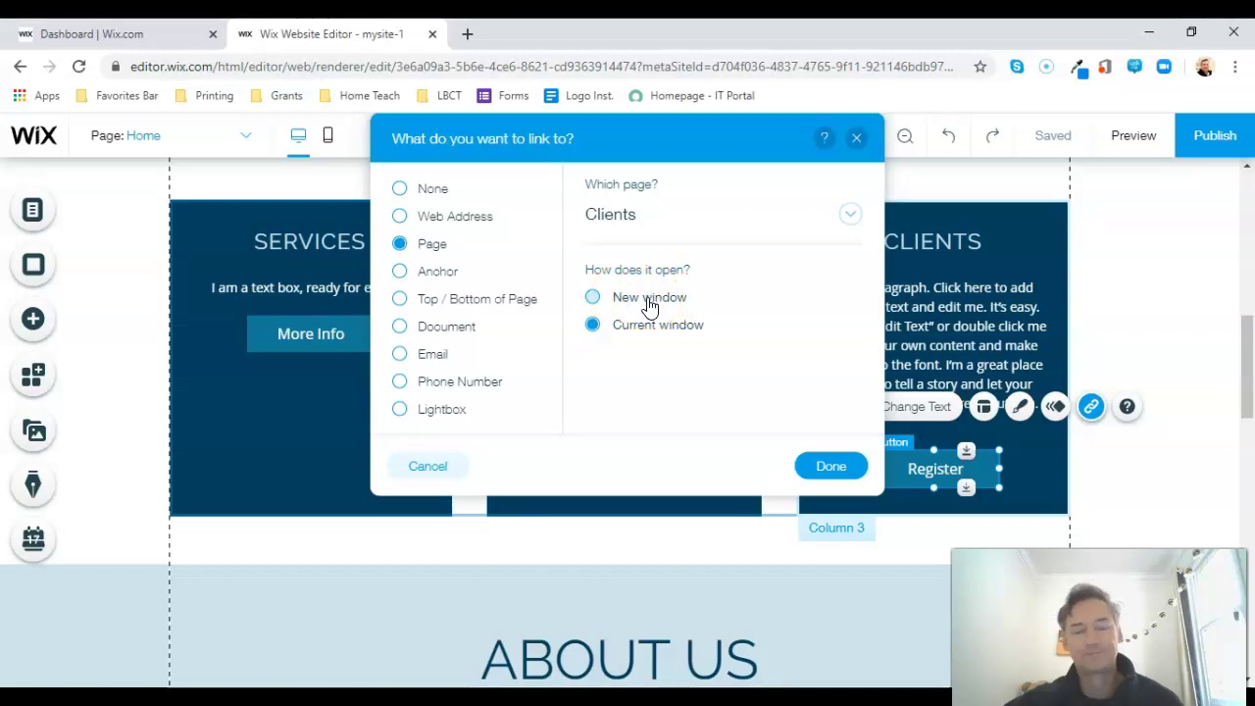
pyautogui.click(833, 457)
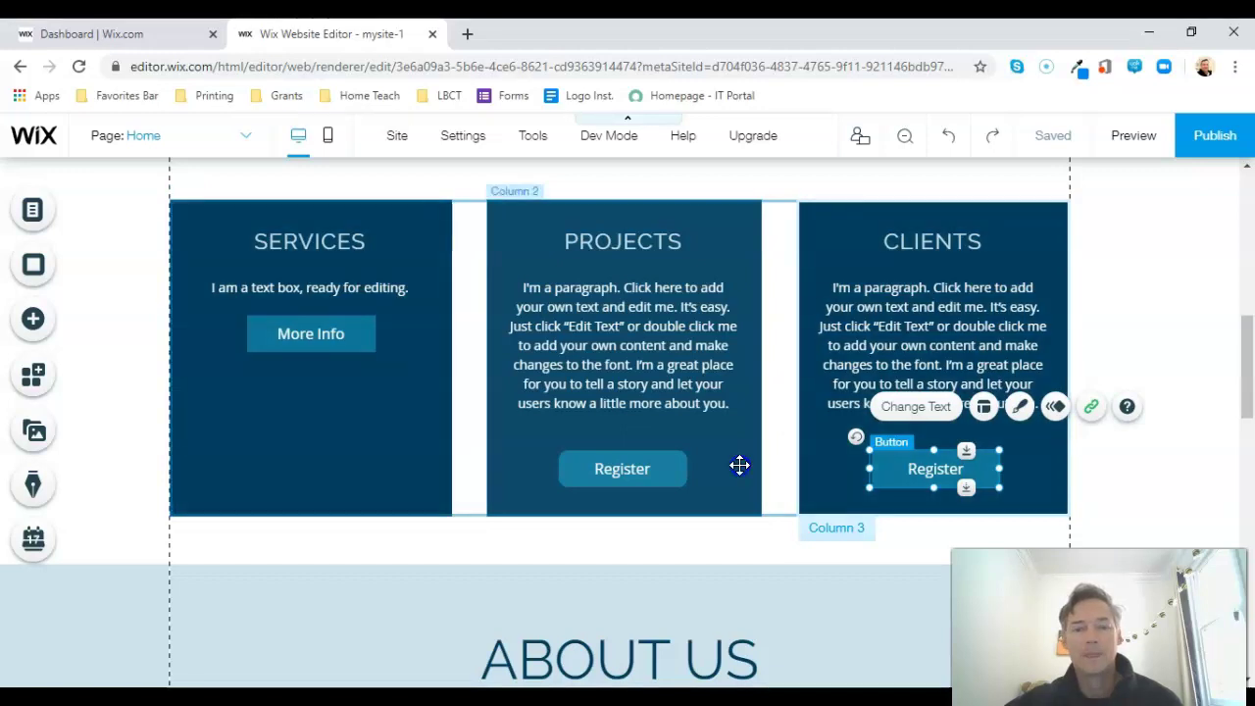
pyautogui.scroll(10, 739, 464)
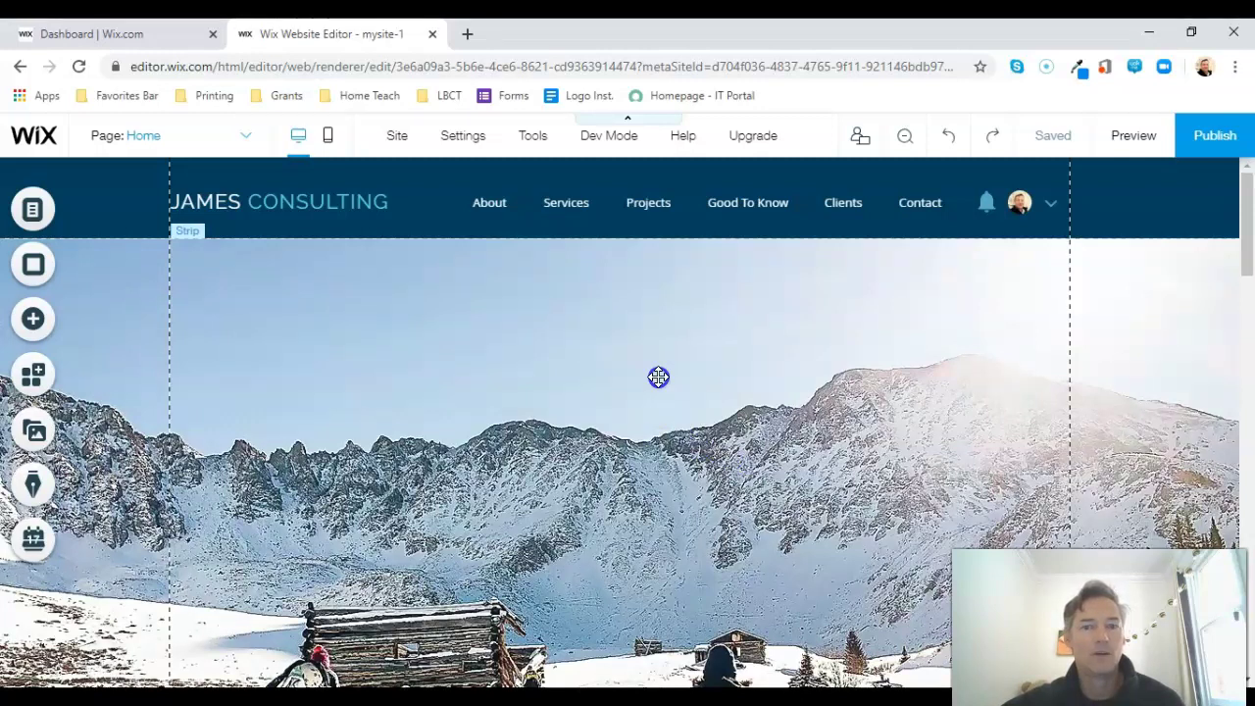
pyautogui.click(125, 384)
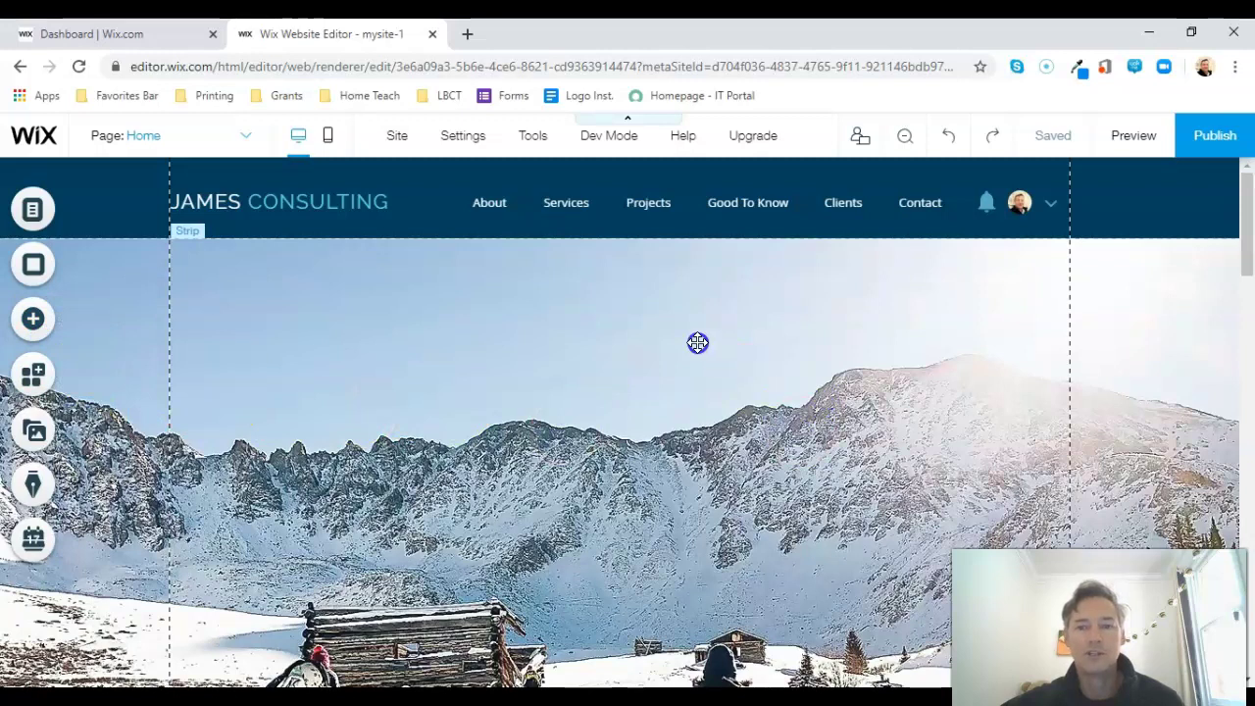
# Preview the site and test the header menu's Contact item, then return to the editor.
pyautogui.click(643, 371)
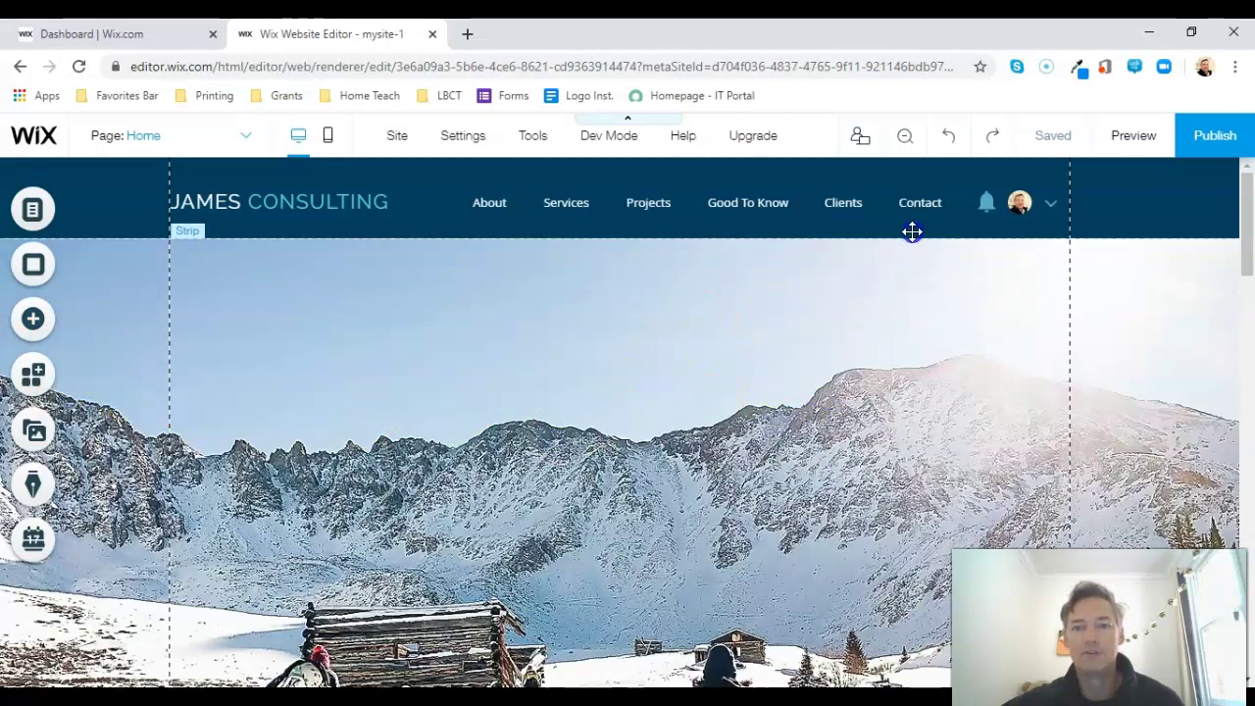
pyautogui.click(892, 205)
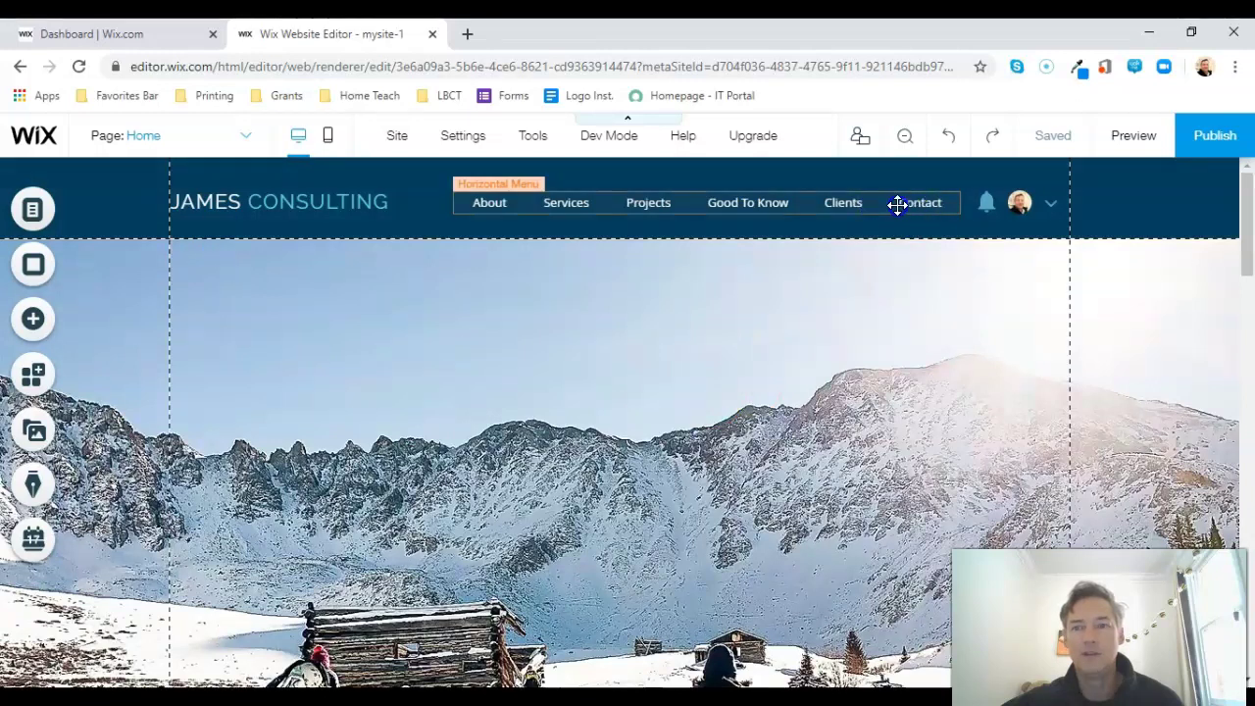
pyautogui.click(1127, 141)
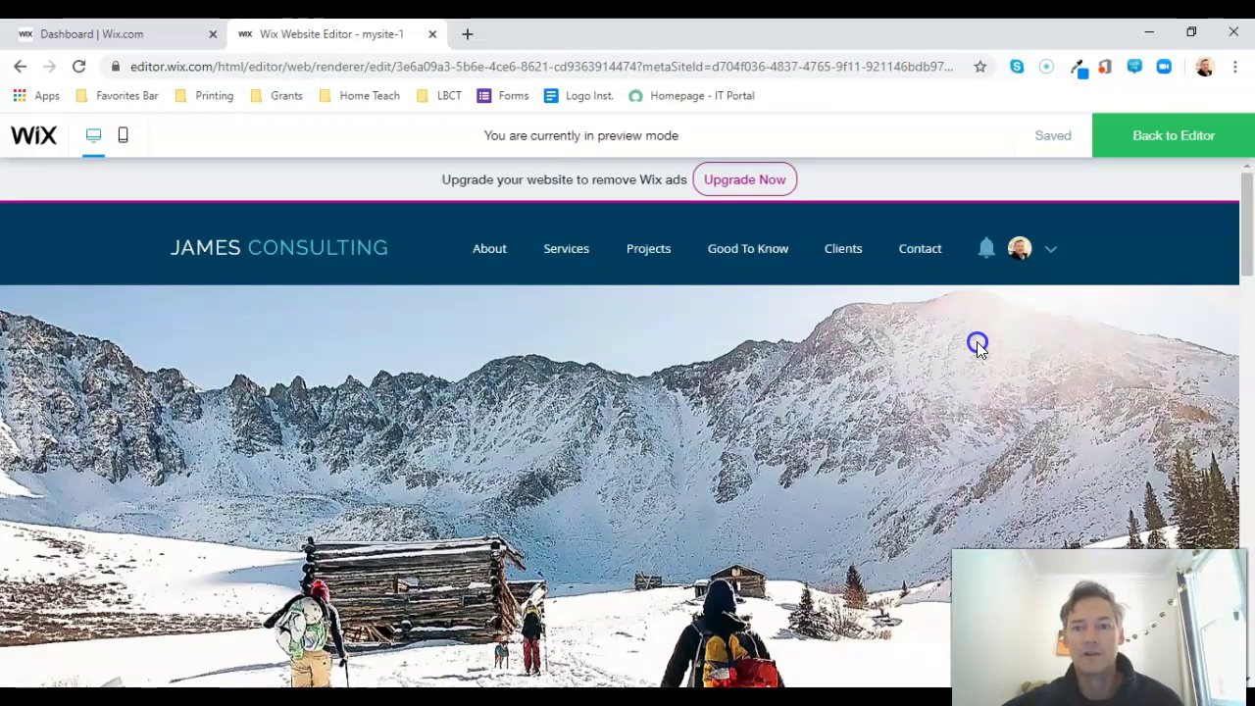
pyautogui.click(918, 257)
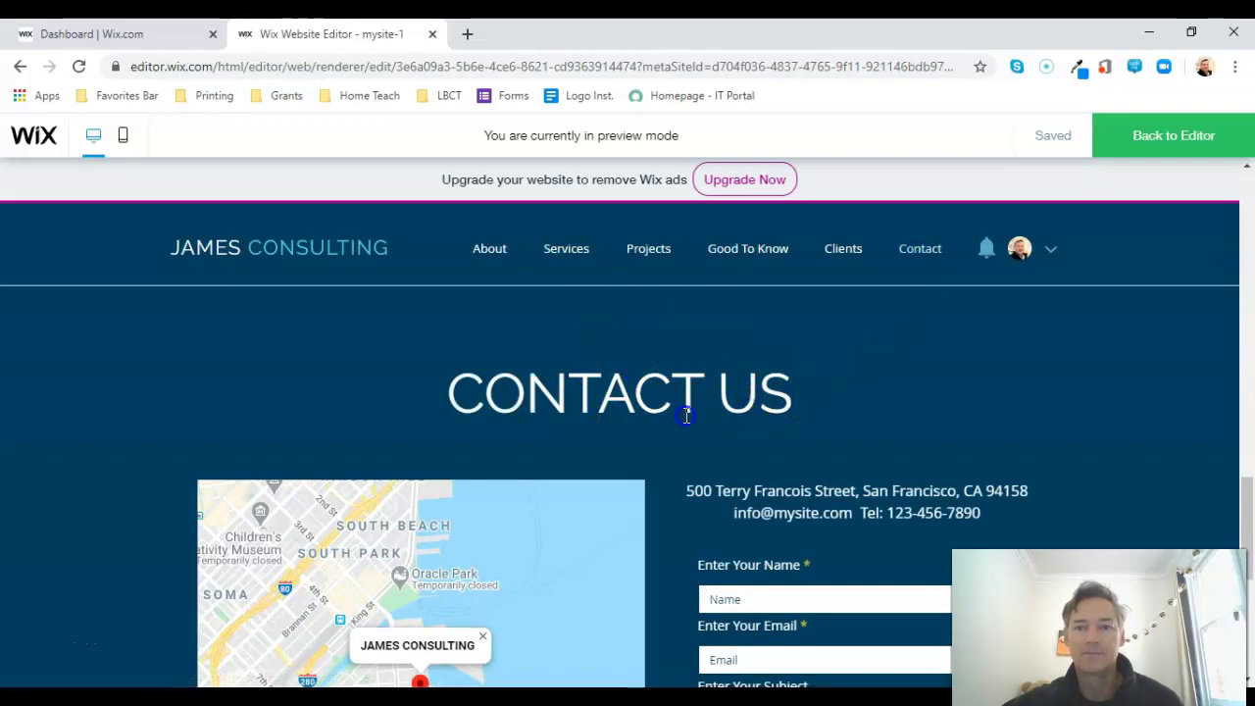
pyautogui.click(1176, 149)
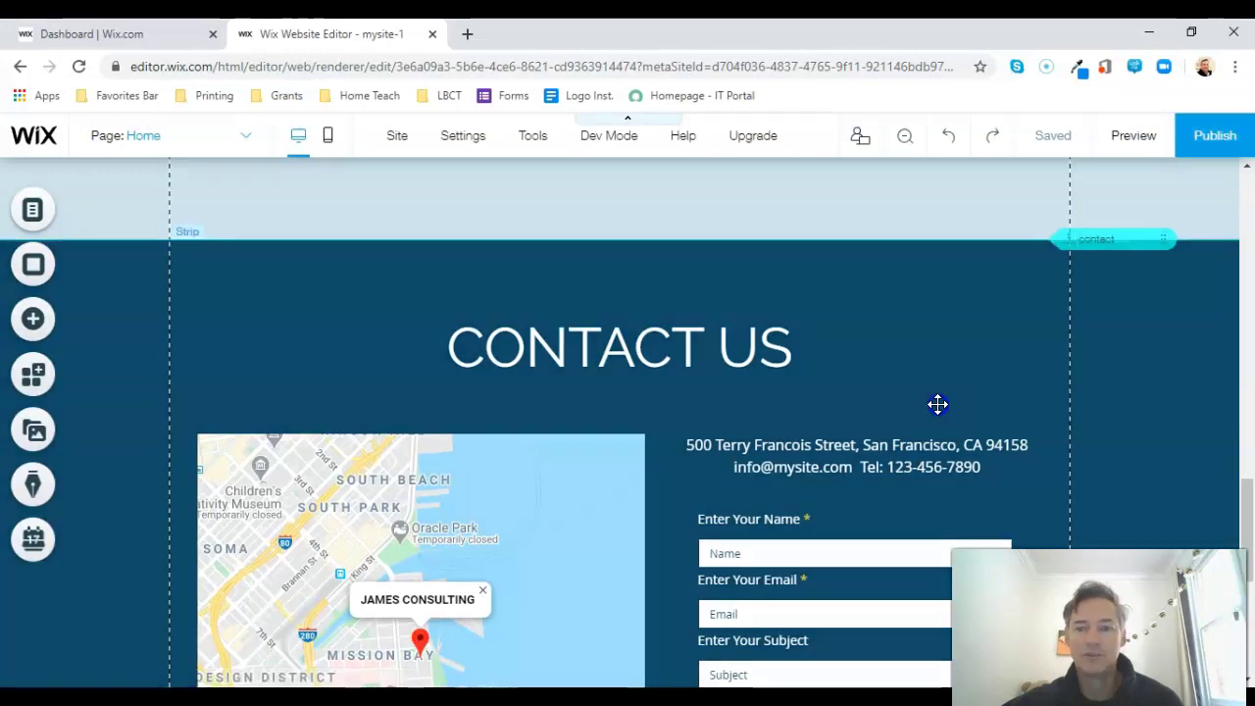
# Add a dark blue themed button to the home page and move it to the upper middle of the mountain image strip.
pyautogui.scroll(15, 938, 404)
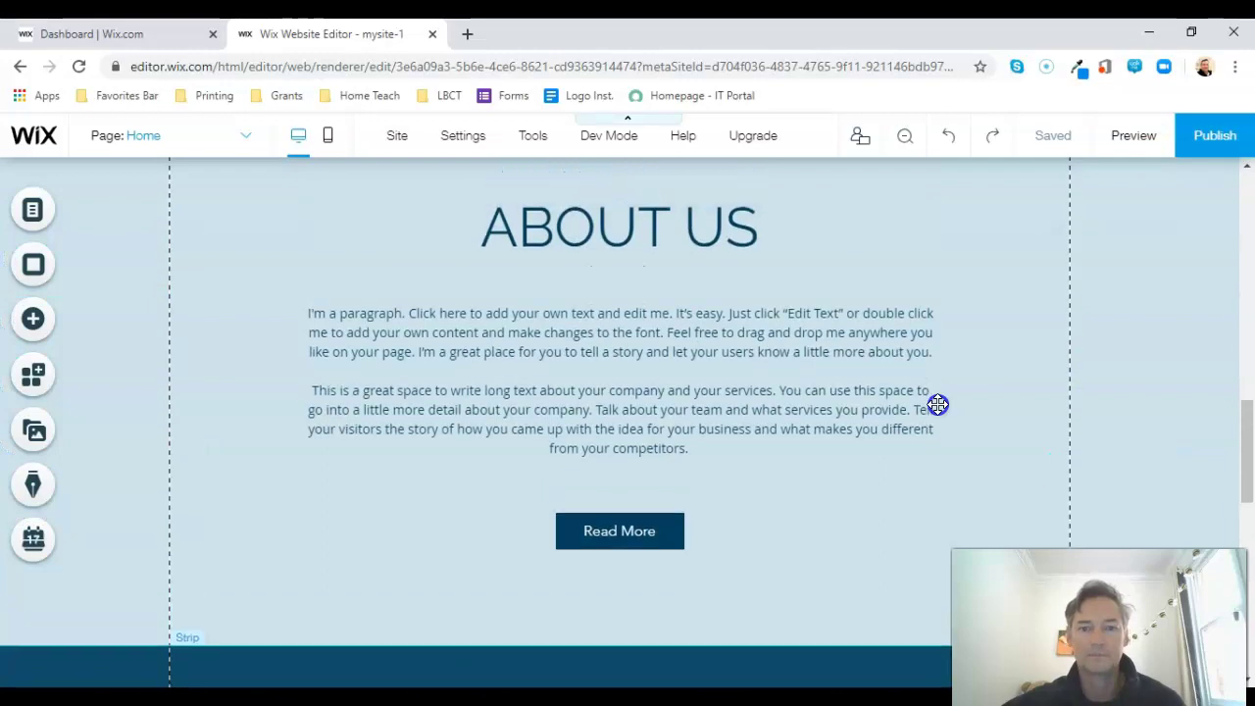
pyautogui.scroll(5, 938, 404)
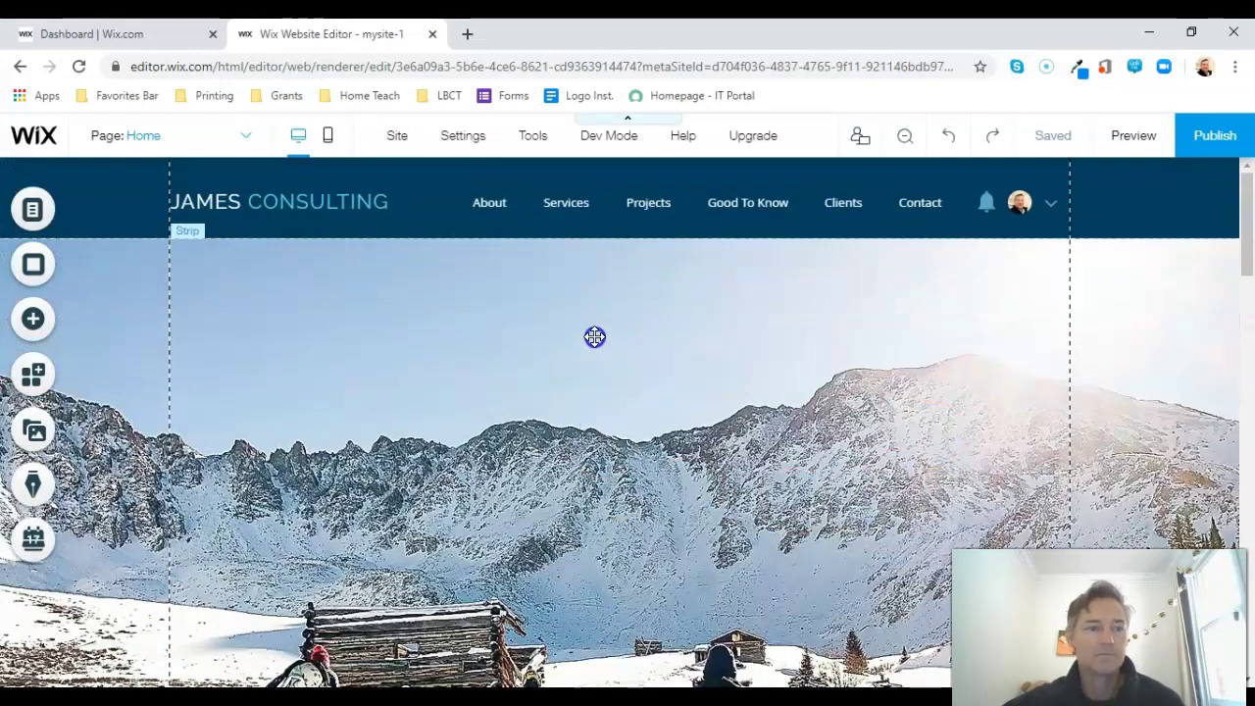
pyautogui.click(44, 322)
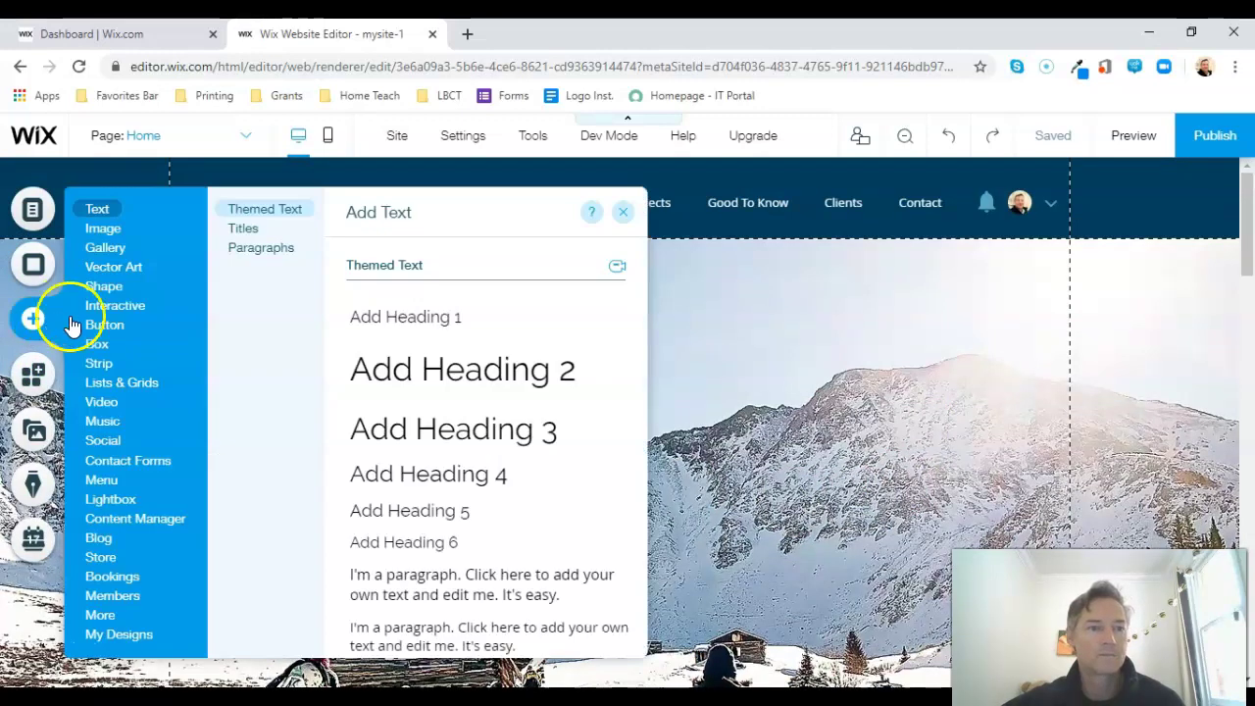
pyautogui.click(111, 333)
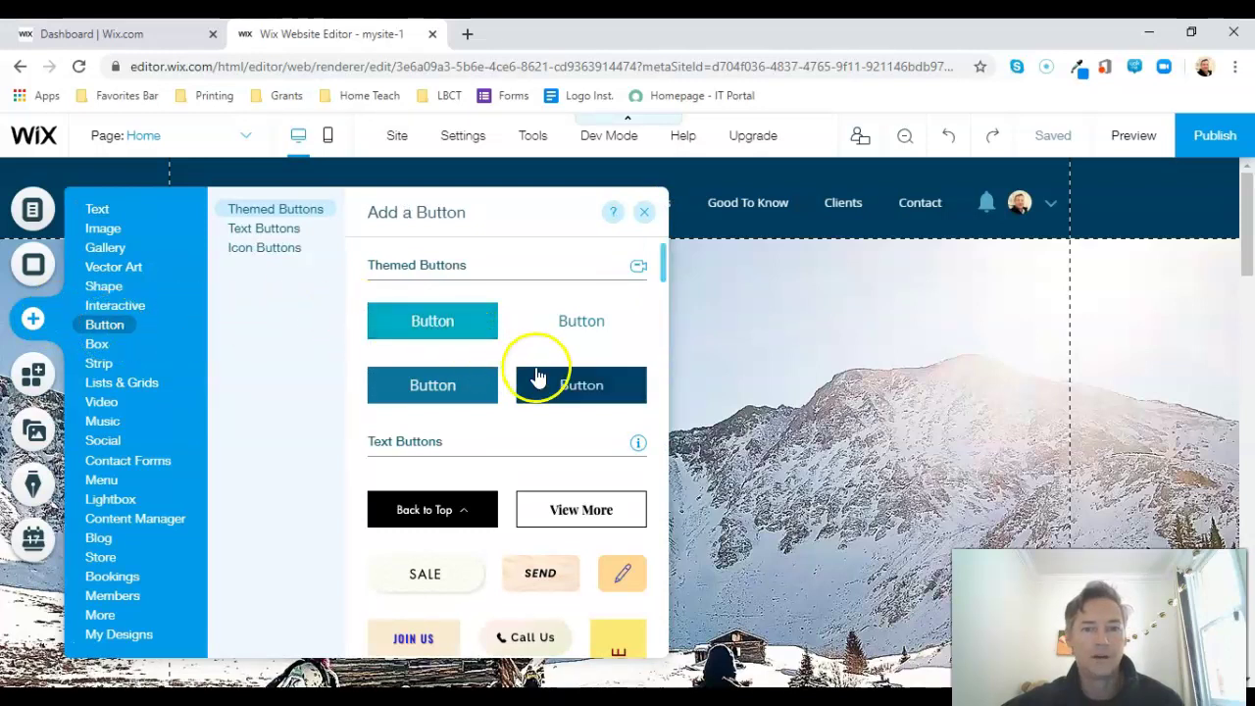
pyautogui.click(585, 385)
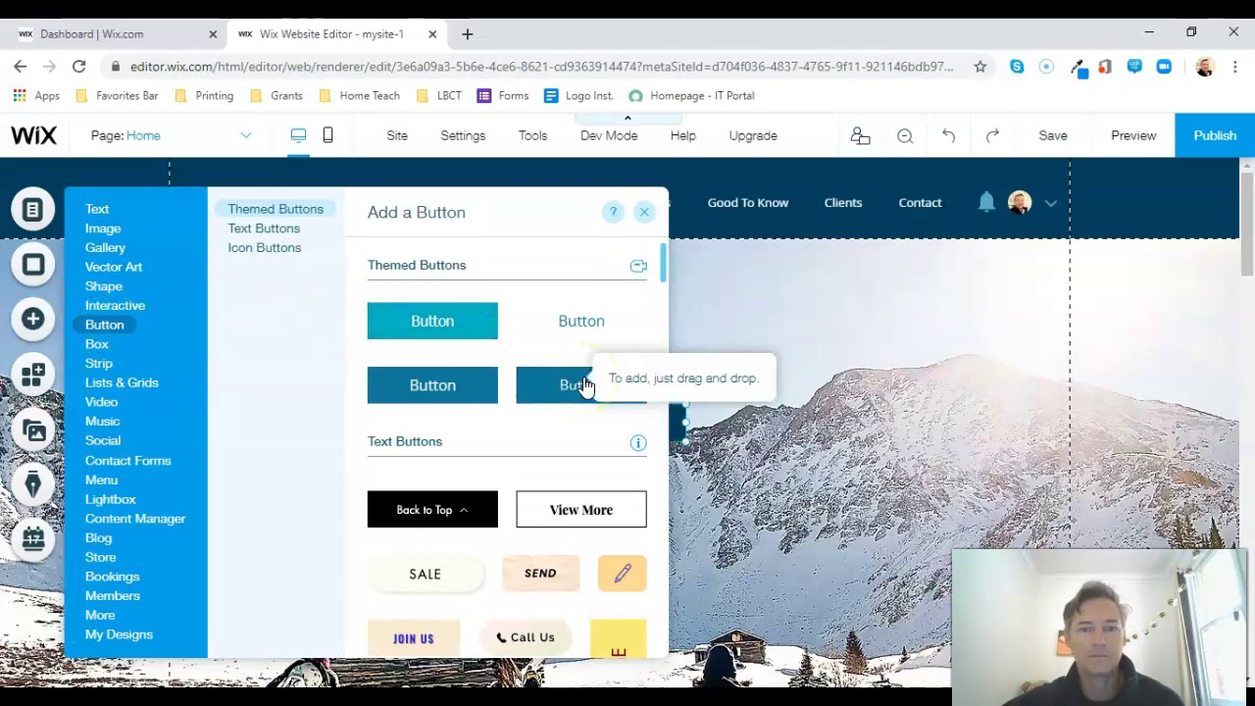
pyautogui.click(583, 384)
pyautogui.click(623, 429)
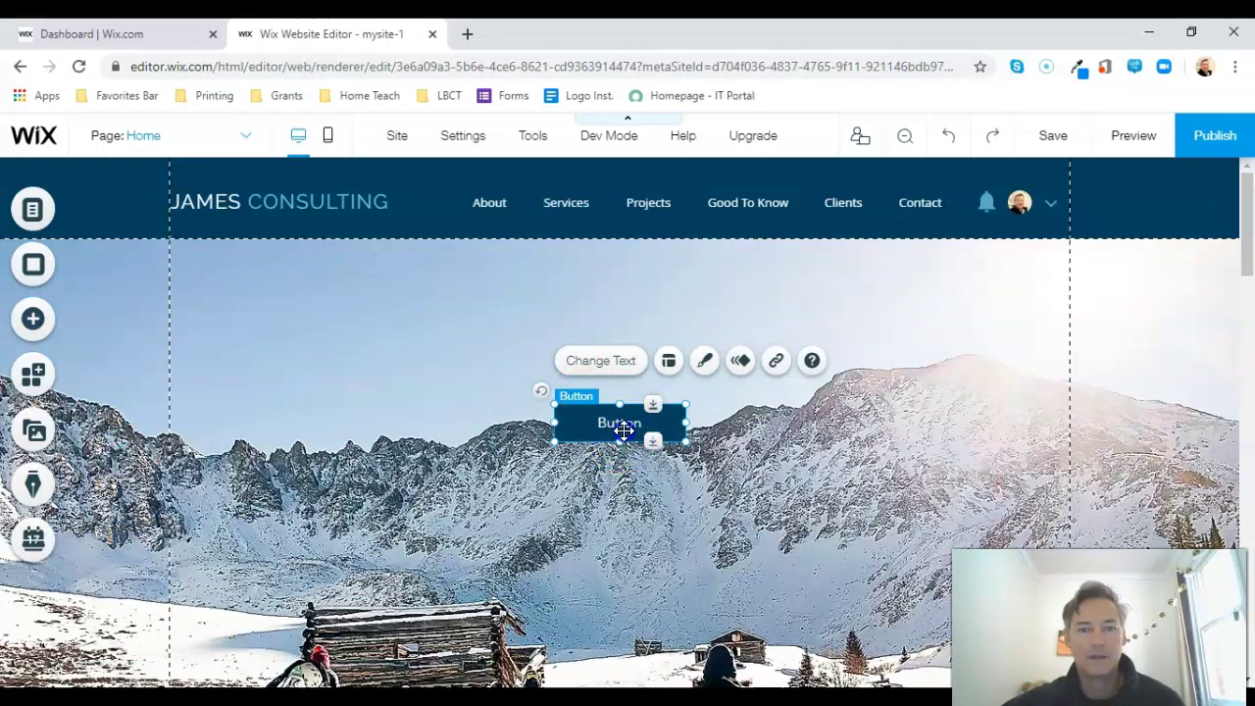
pyautogui.moveTo(623, 428); pyautogui.dragTo(656, 325)
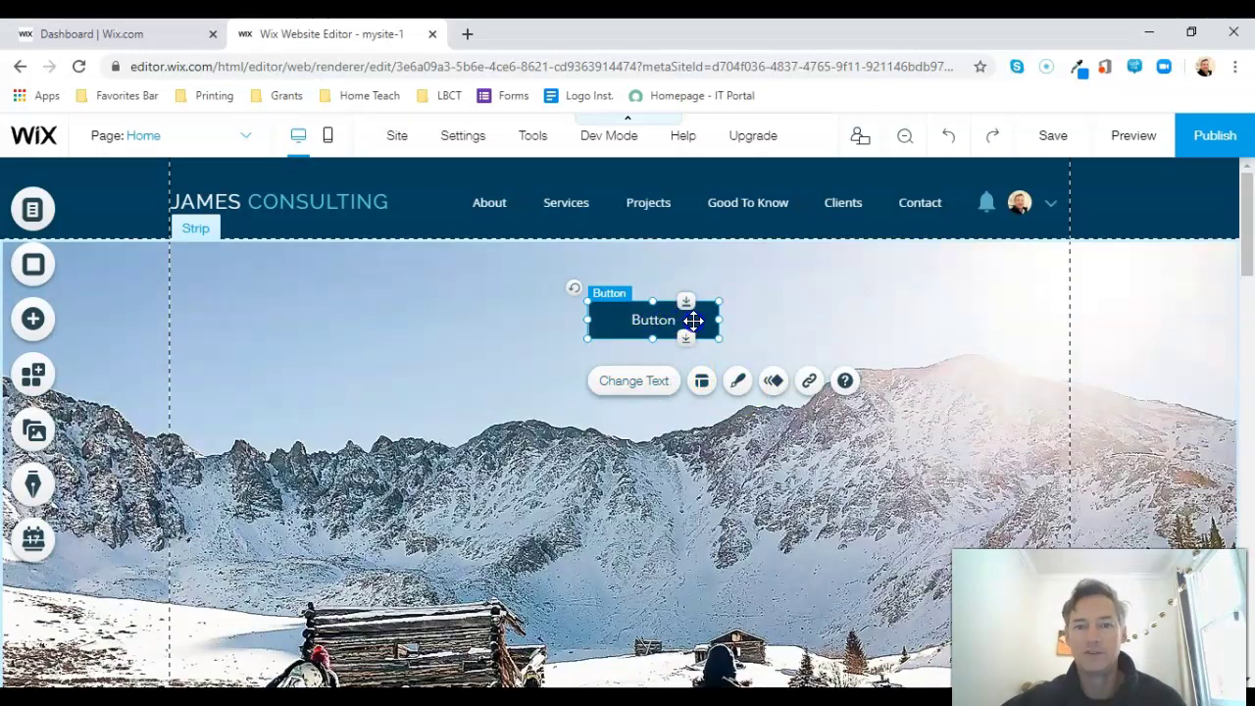
pyautogui.click(887, 319)
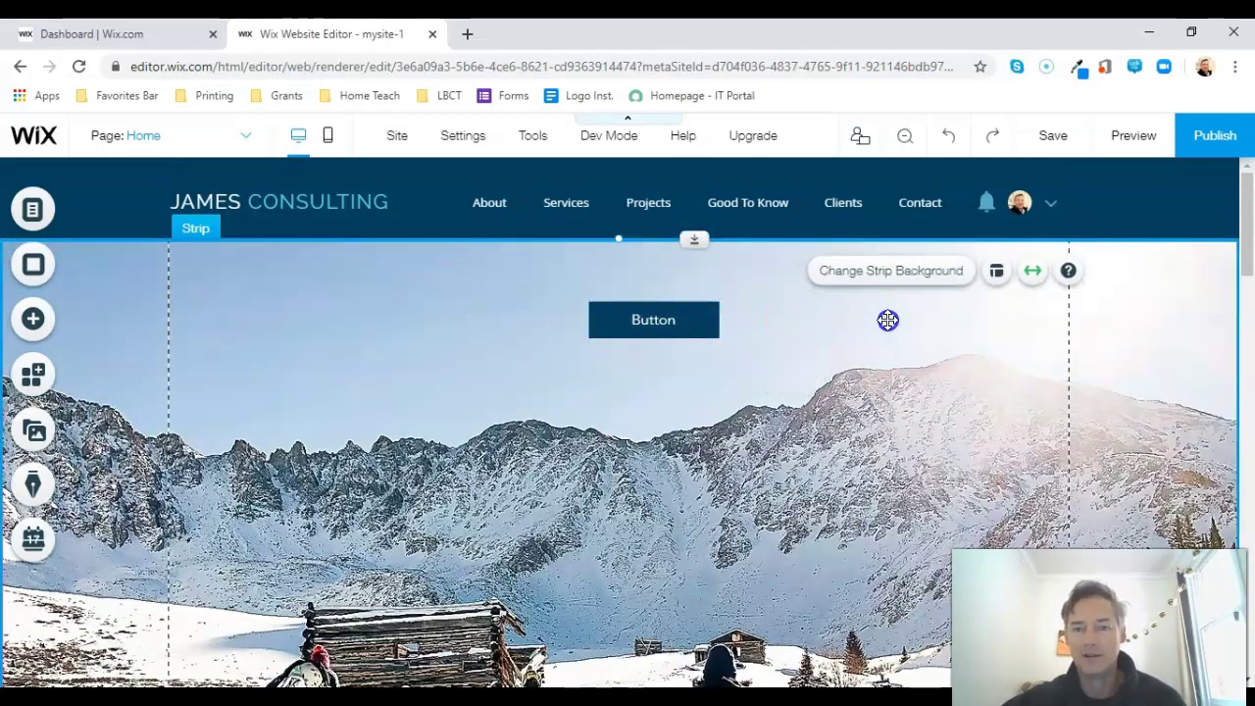
# Add an anchor at the top edge of the About Us section on the home page.
pyautogui.scroll(-2, 887, 324)
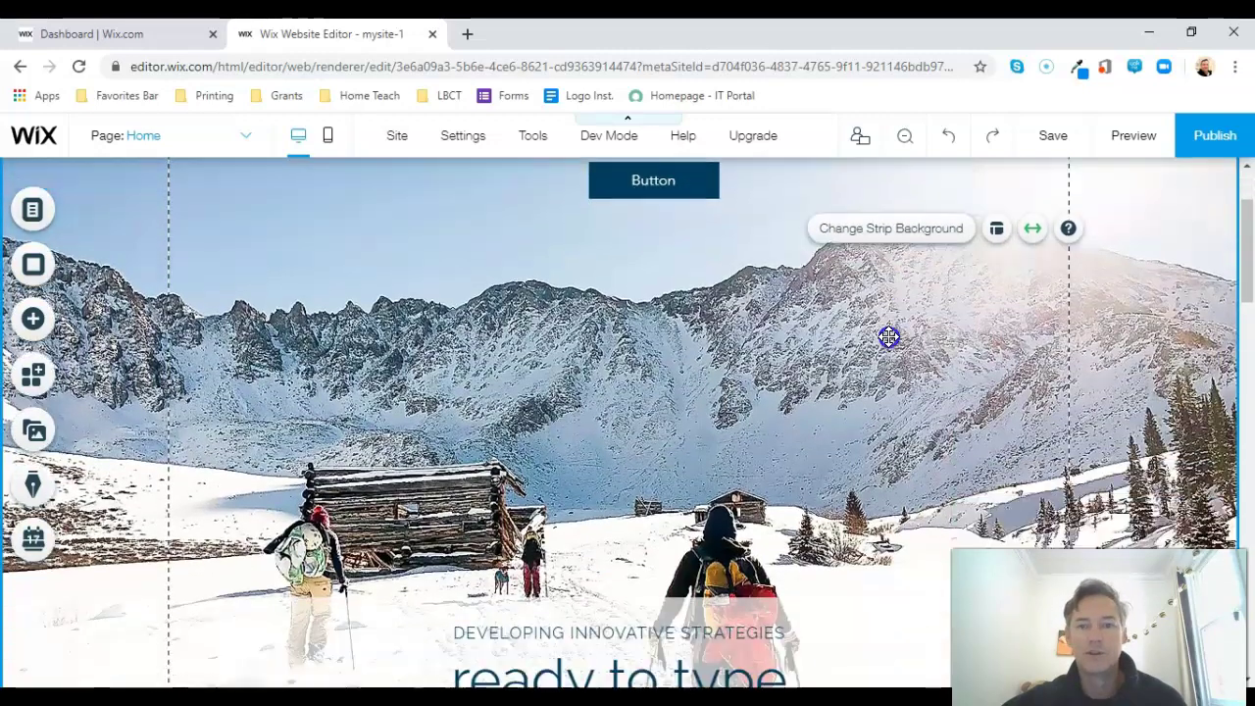
pyautogui.scroll(-4, 887, 337)
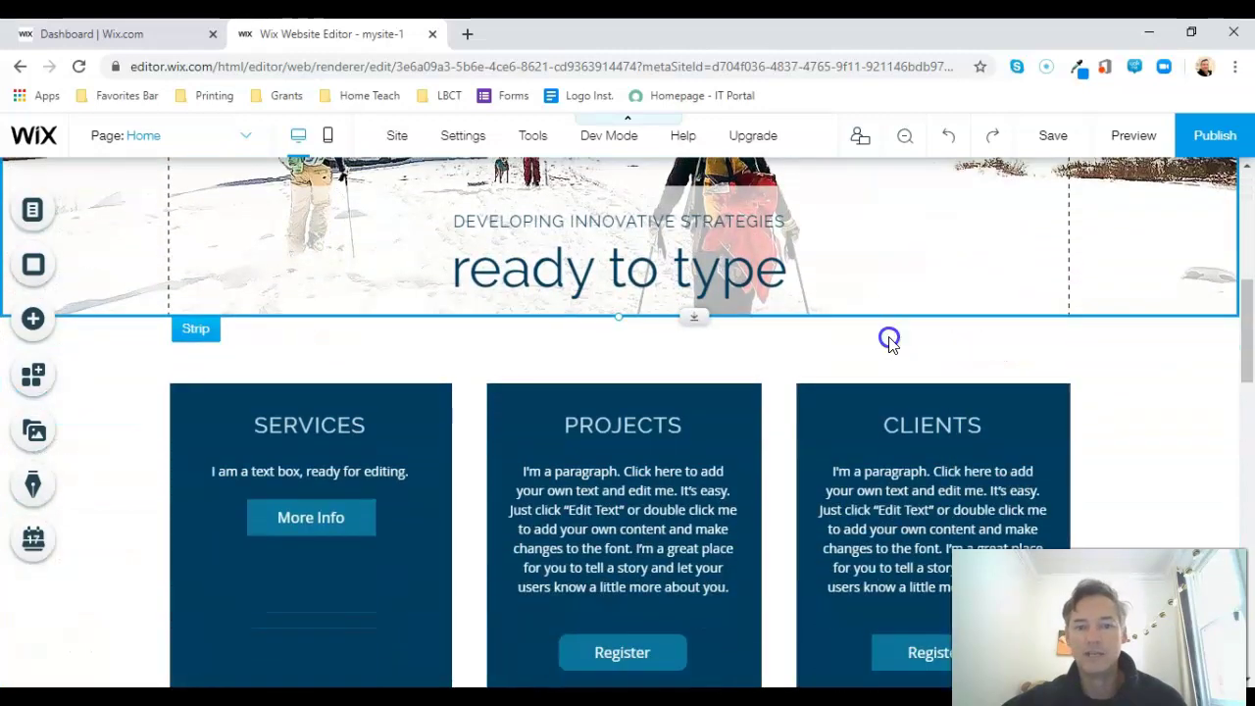
pyautogui.scroll(-5, 889, 338)
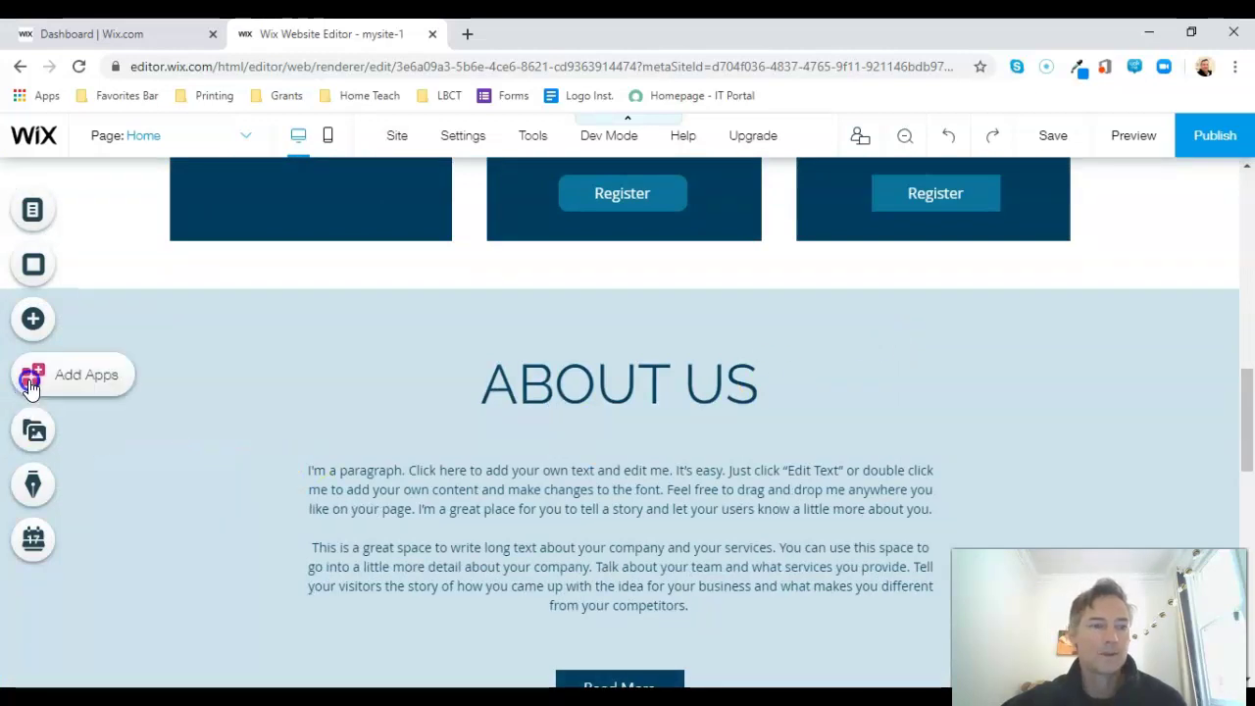
pyautogui.click(32, 332)
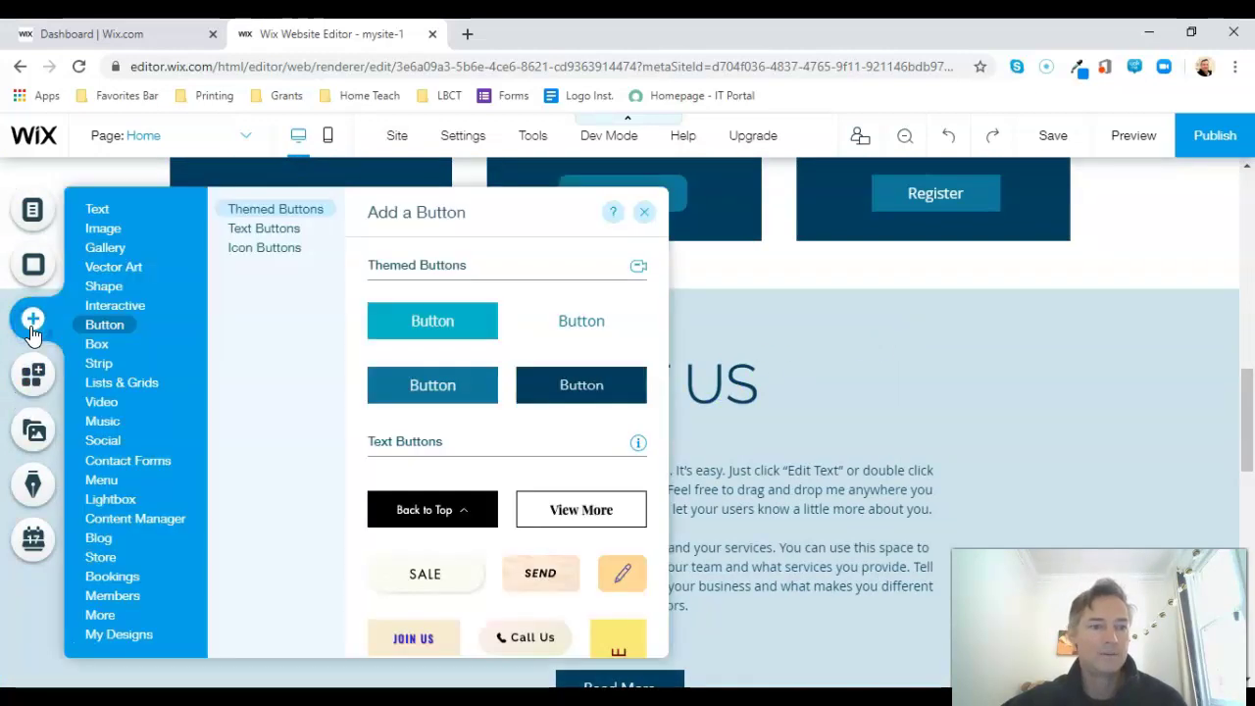
pyautogui.click(108, 626)
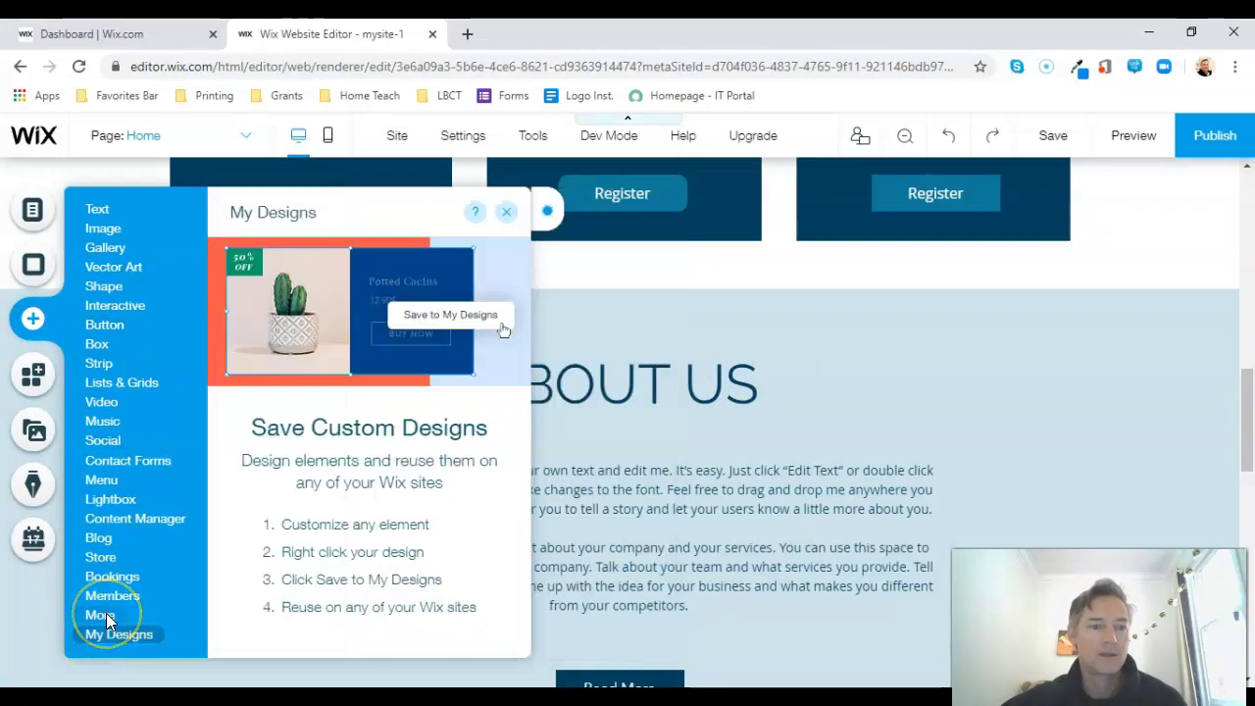
pyautogui.click(108, 617)
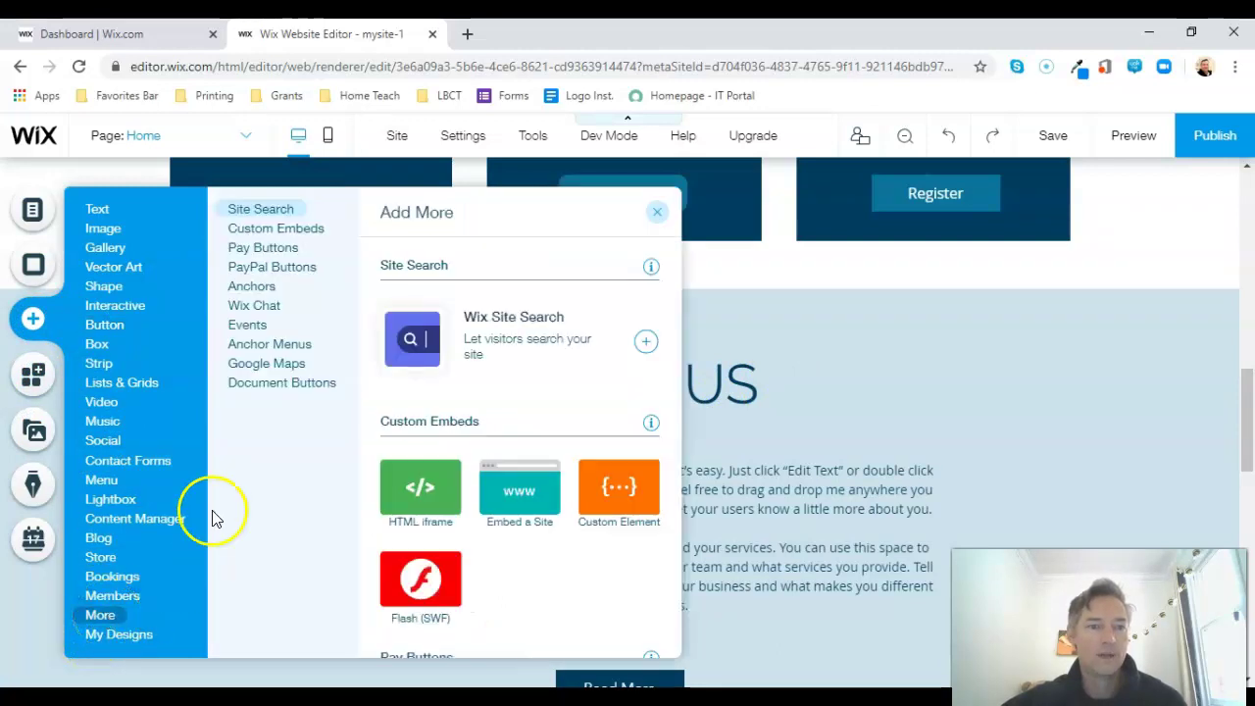
pyautogui.click(254, 289)
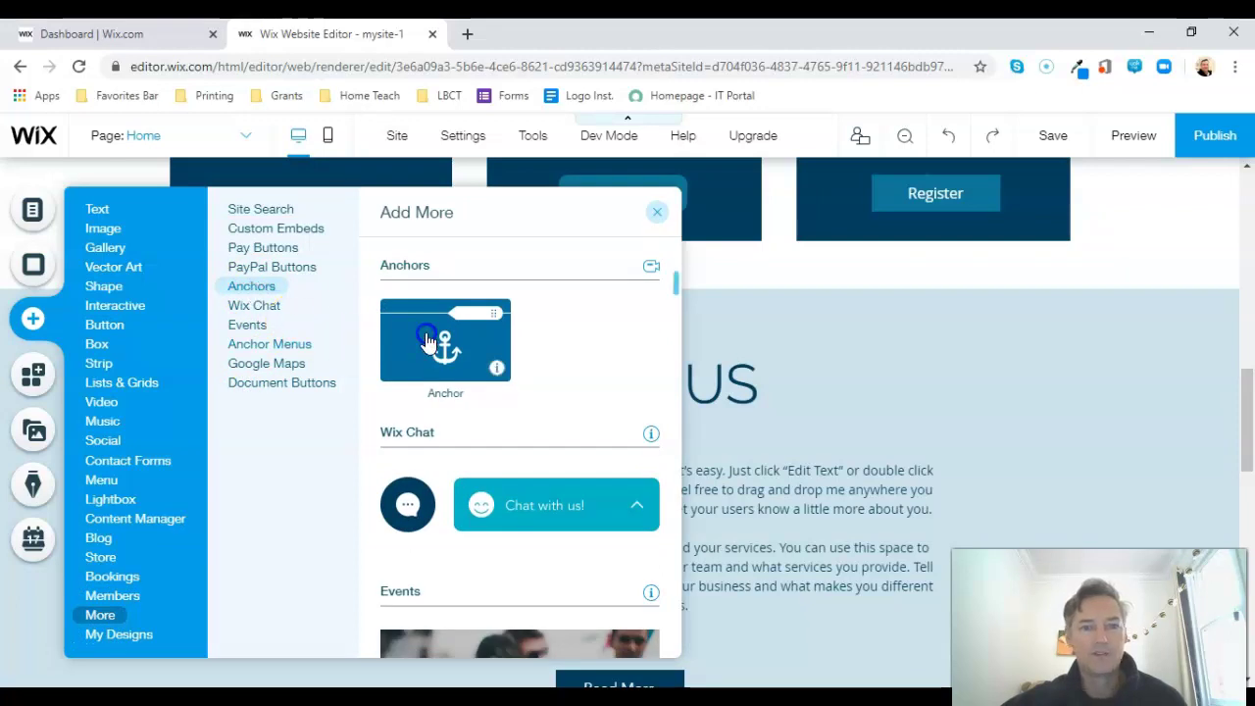
pyautogui.moveTo(440, 342); pyautogui.dragTo(843, 300)
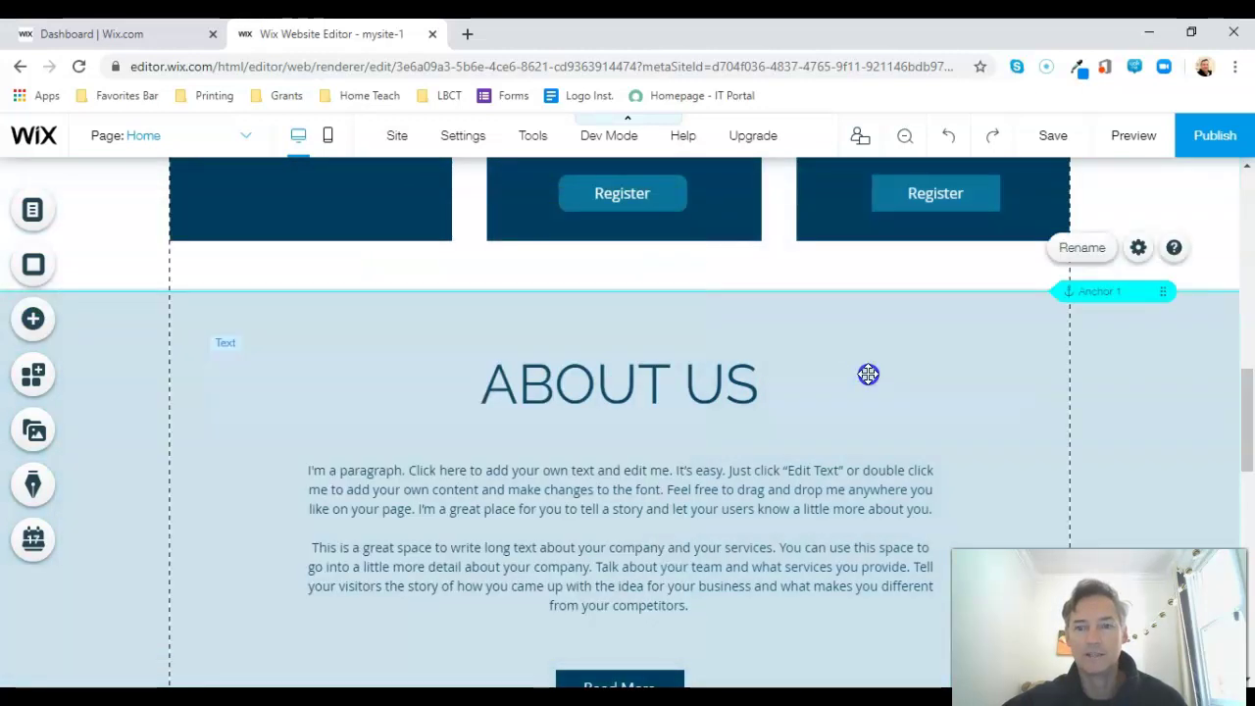
# Rename the anchor above the About Us section to "About Us".
pyautogui.click(1081, 249)
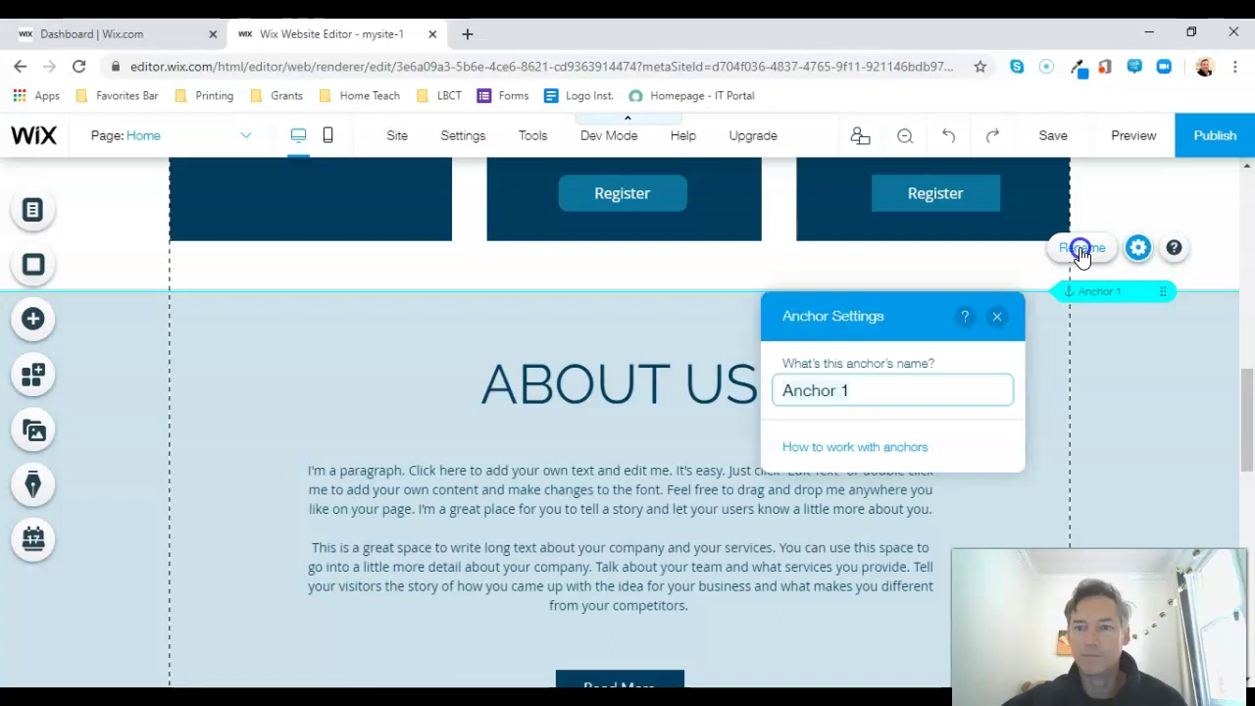
pyautogui.tripleClick(859, 394)
pyautogui.write('About')
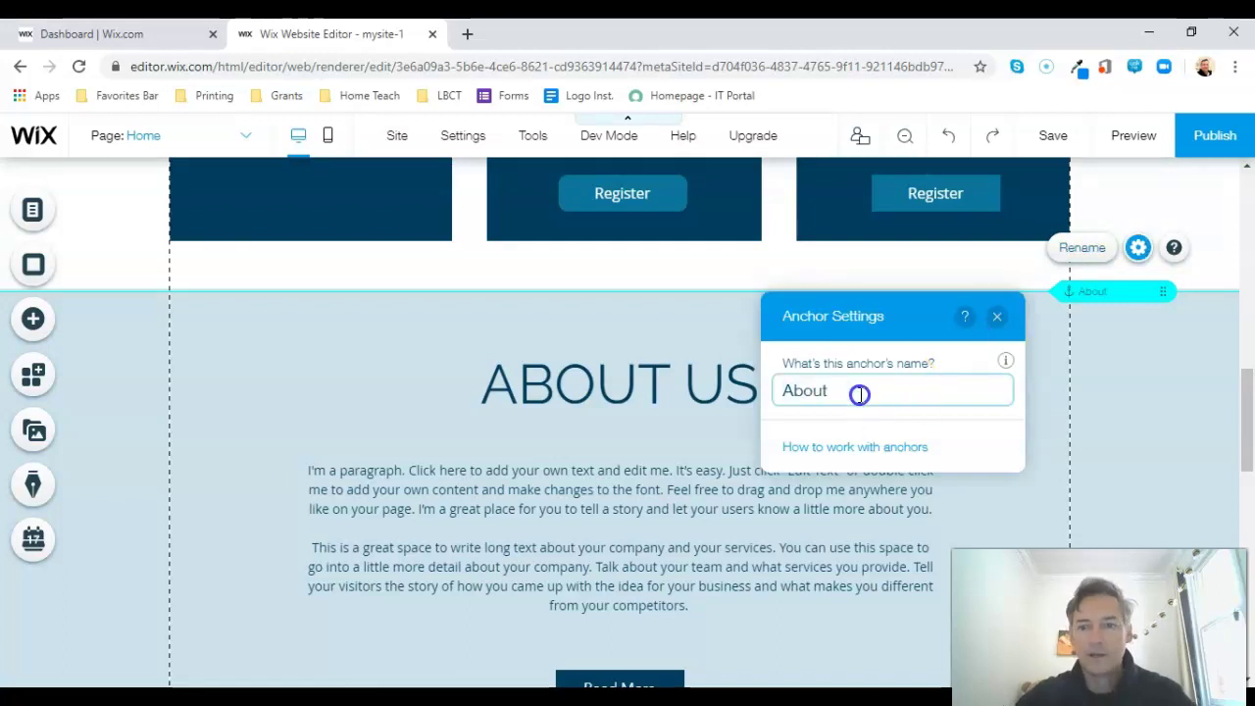
pyautogui.write(' Us')
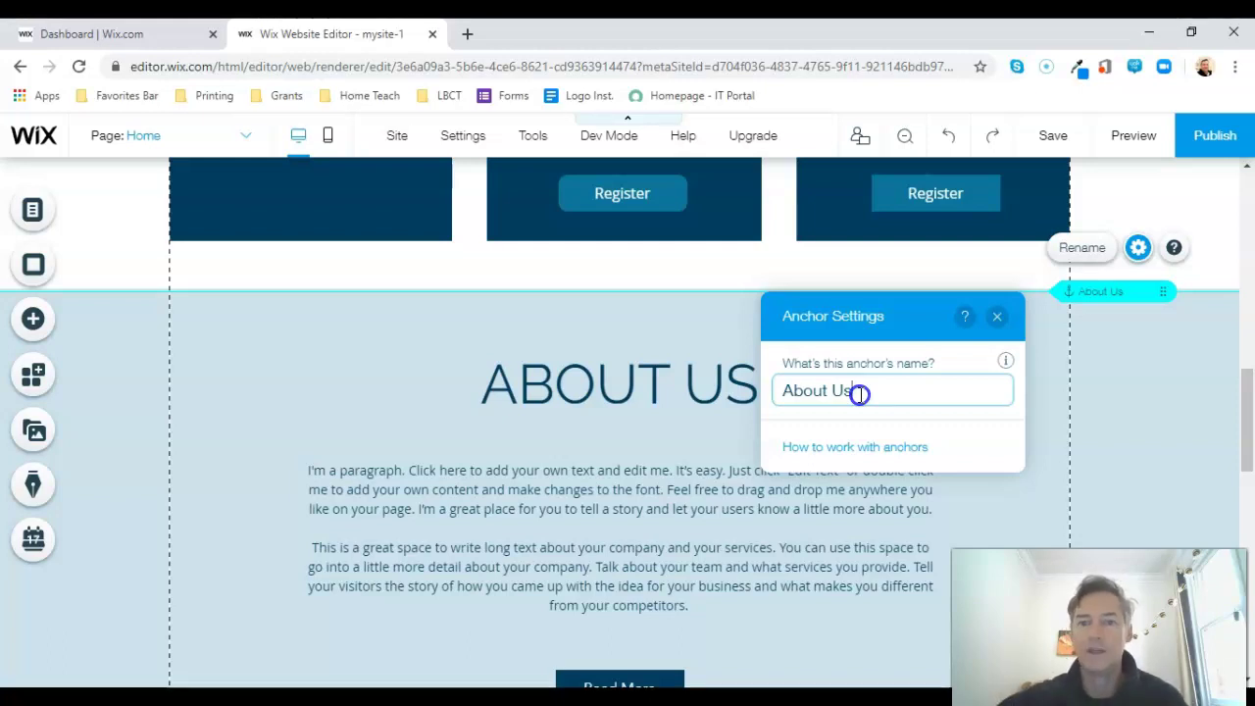
pyautogui.click(1003, 275)
# Change the text of the new button on the mountain image strip to "About Us".
pyautogui.scroll(10, 1001, 370)
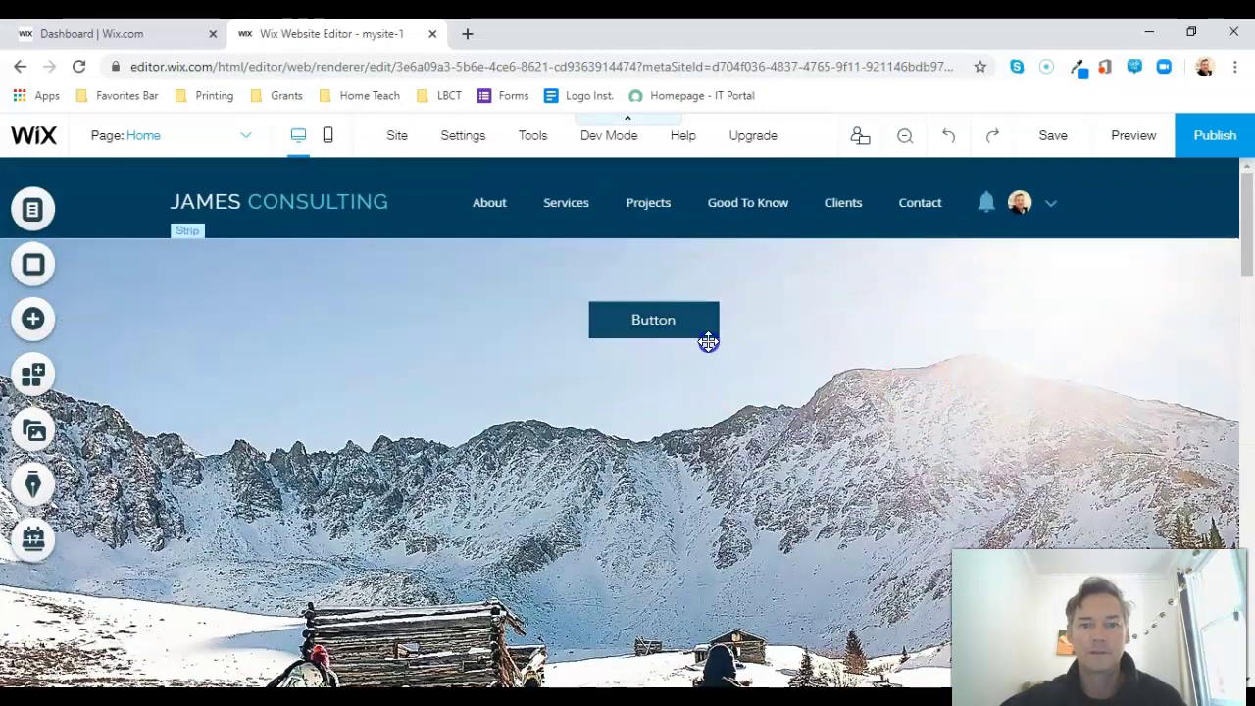
pyautogui.click(668, 323)
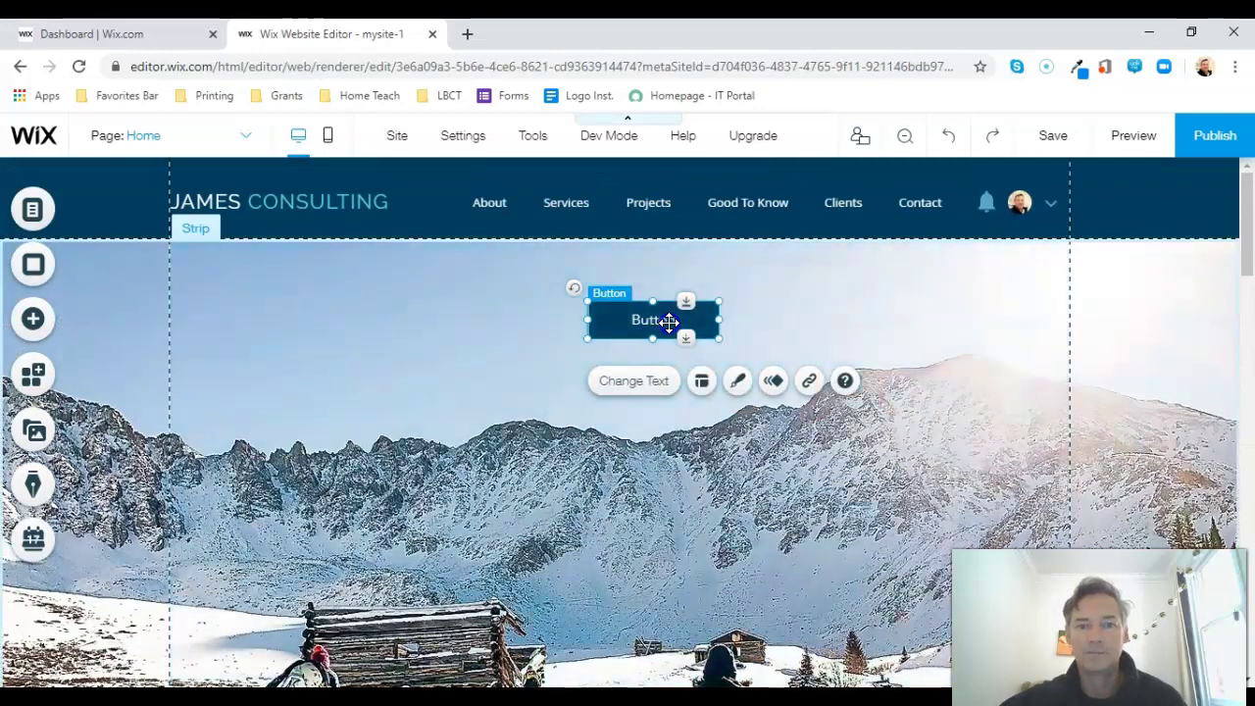
pyautogui.click(650, 380)
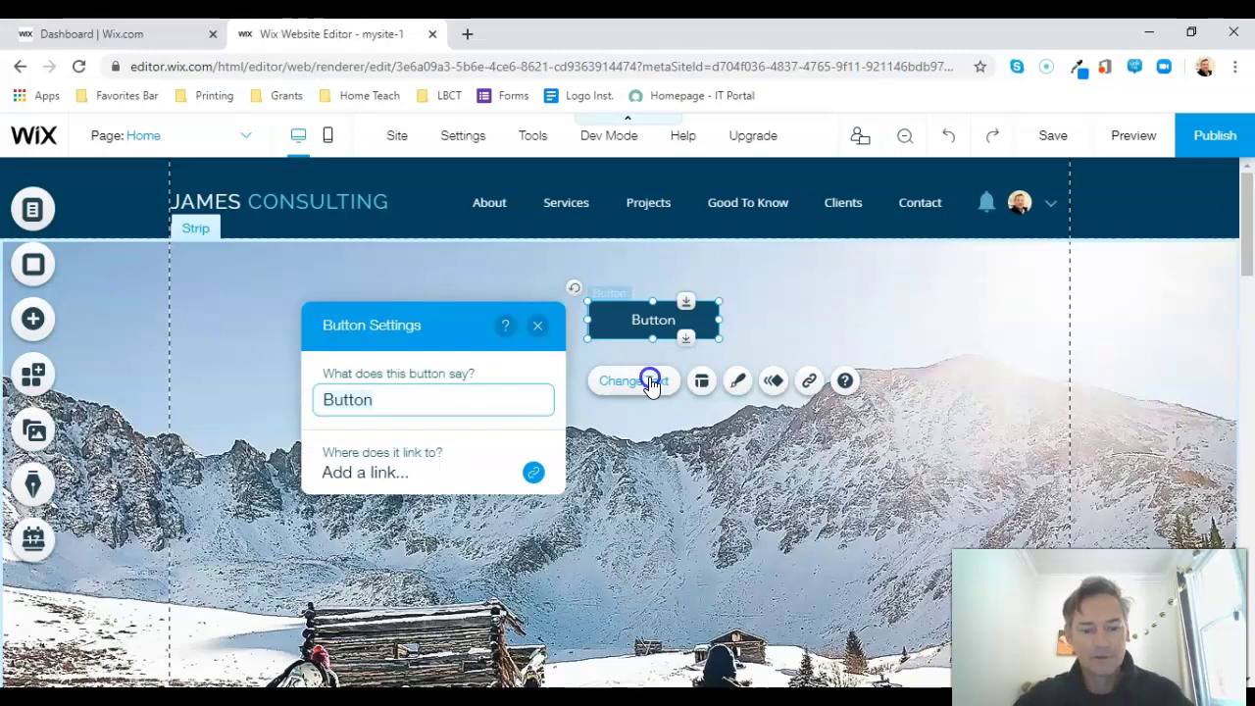
pyautogui.write('About Us')
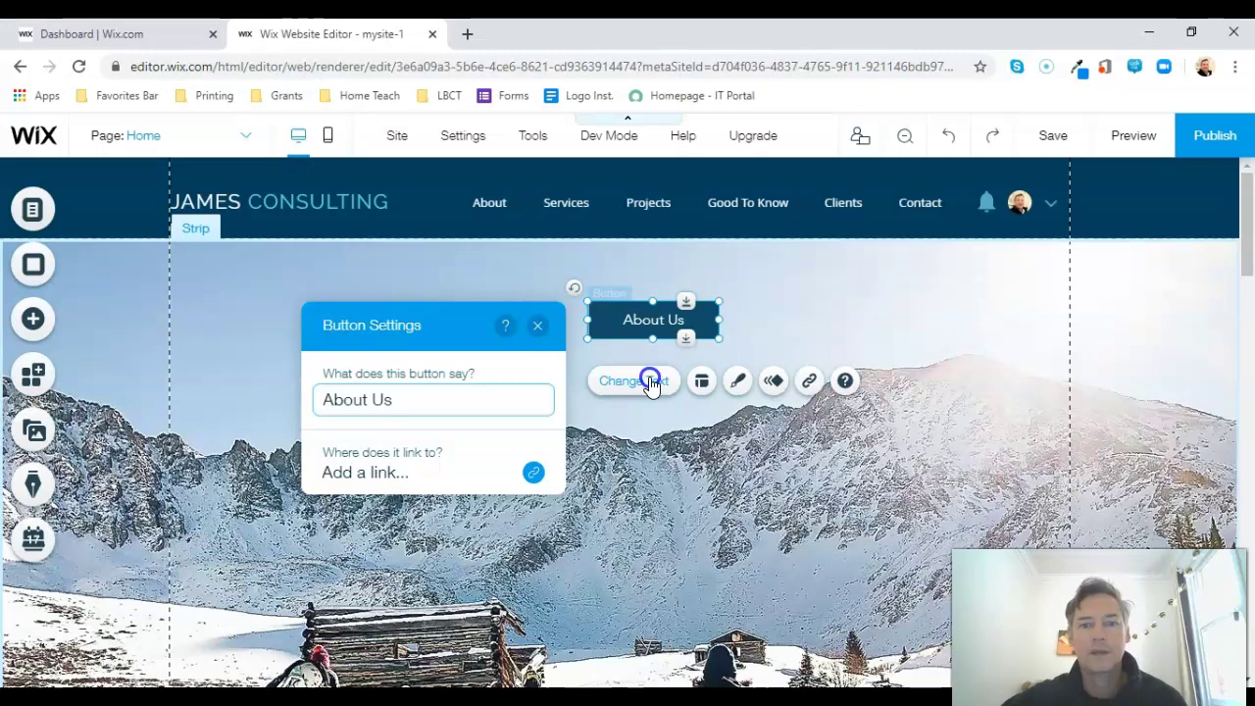
# Link the About Us button to the About Us anchor on the Home page.
pyautogui.click(808, 389)
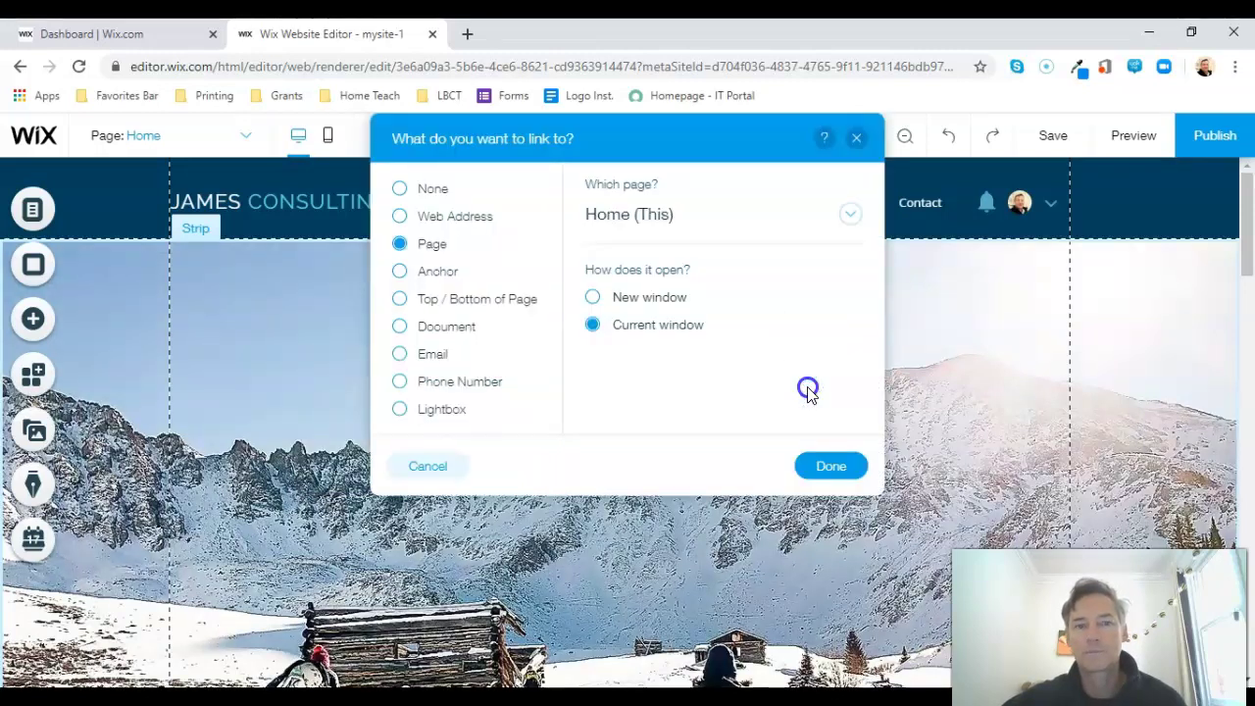
pyautogui.click(416, 279)
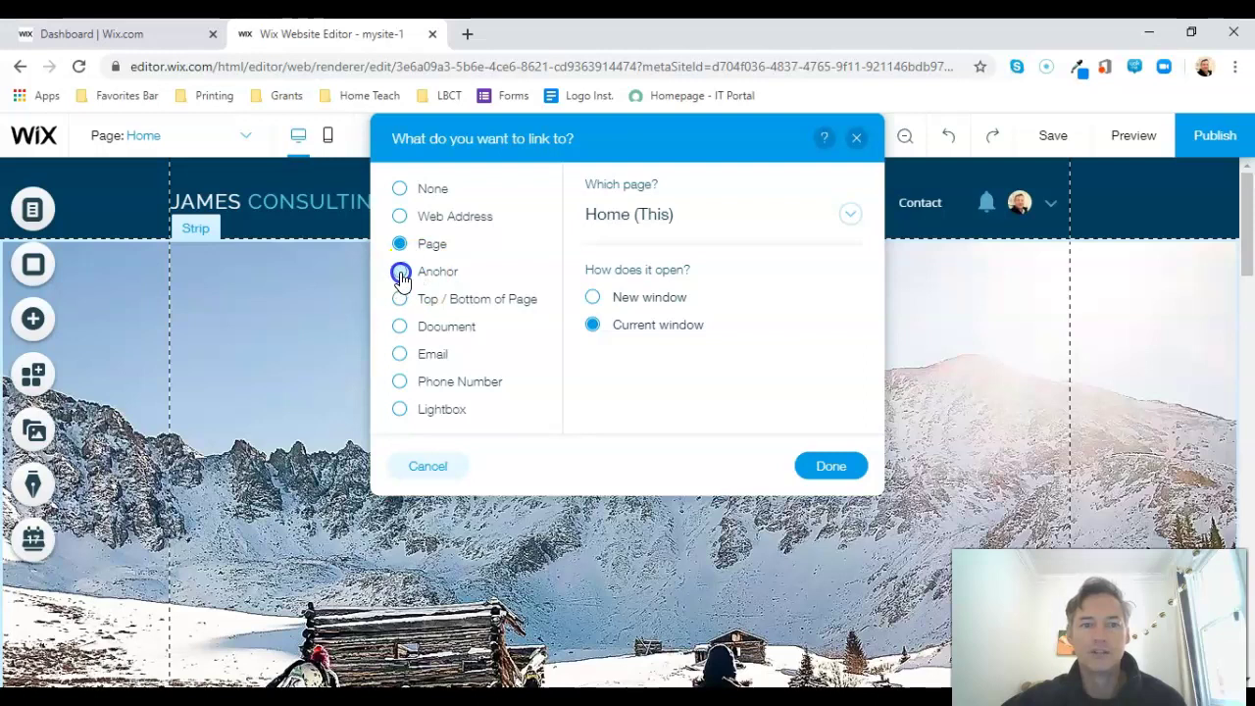
pyautogui.click(401, 275)
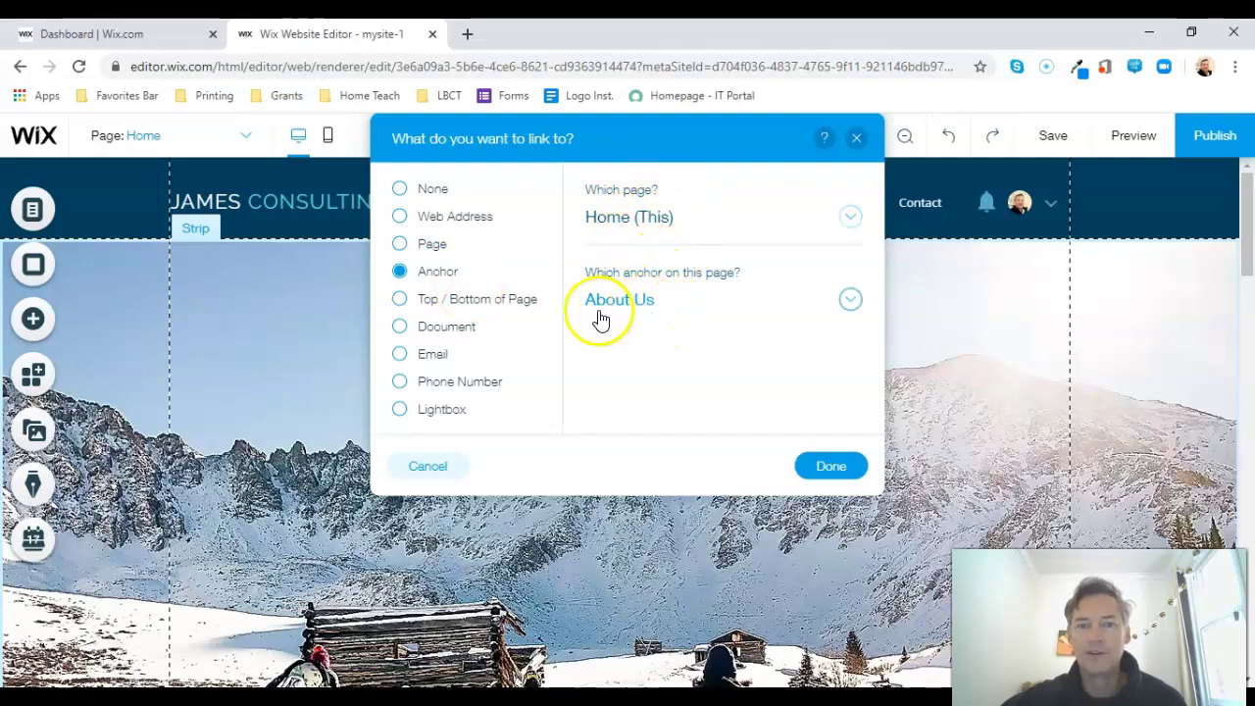
pyautogui.click(851, 302)
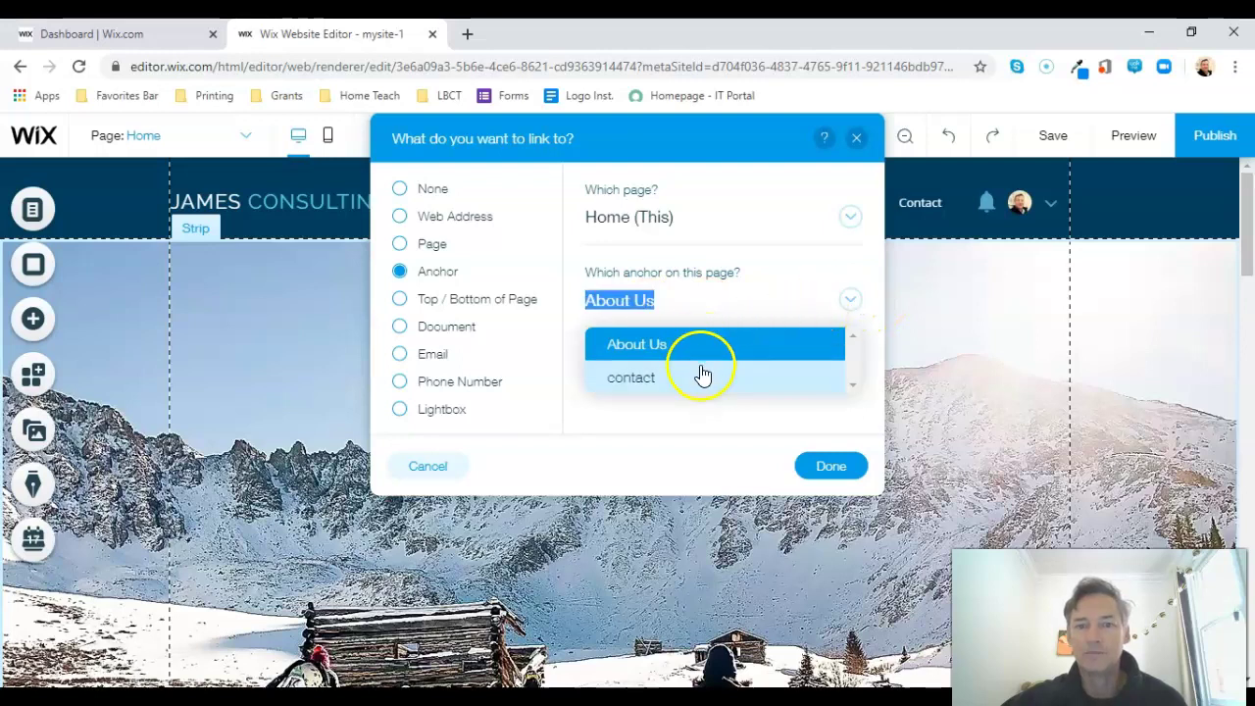
pyautogui.click(690, 297)
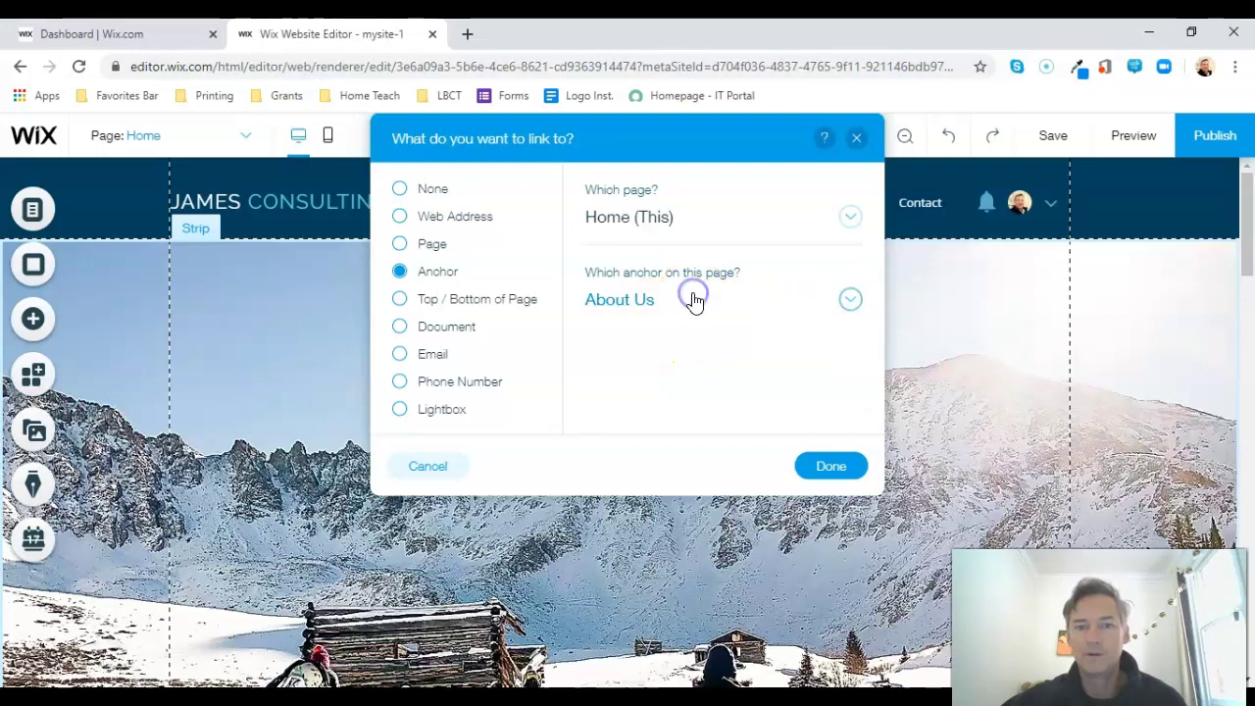
pyautogui.click(829, 464)
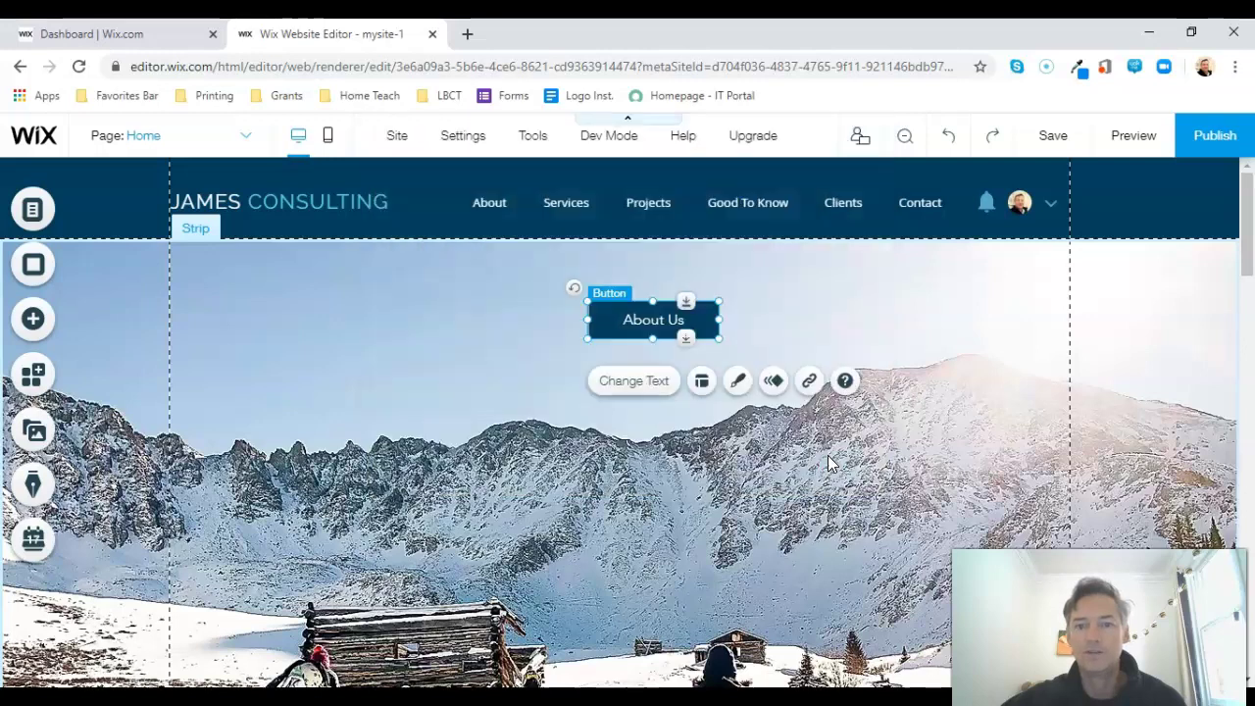
# Test the About Us button's anchor link in preview mode, then save the site back in the editor.
pyautogui.click(1137, 140)
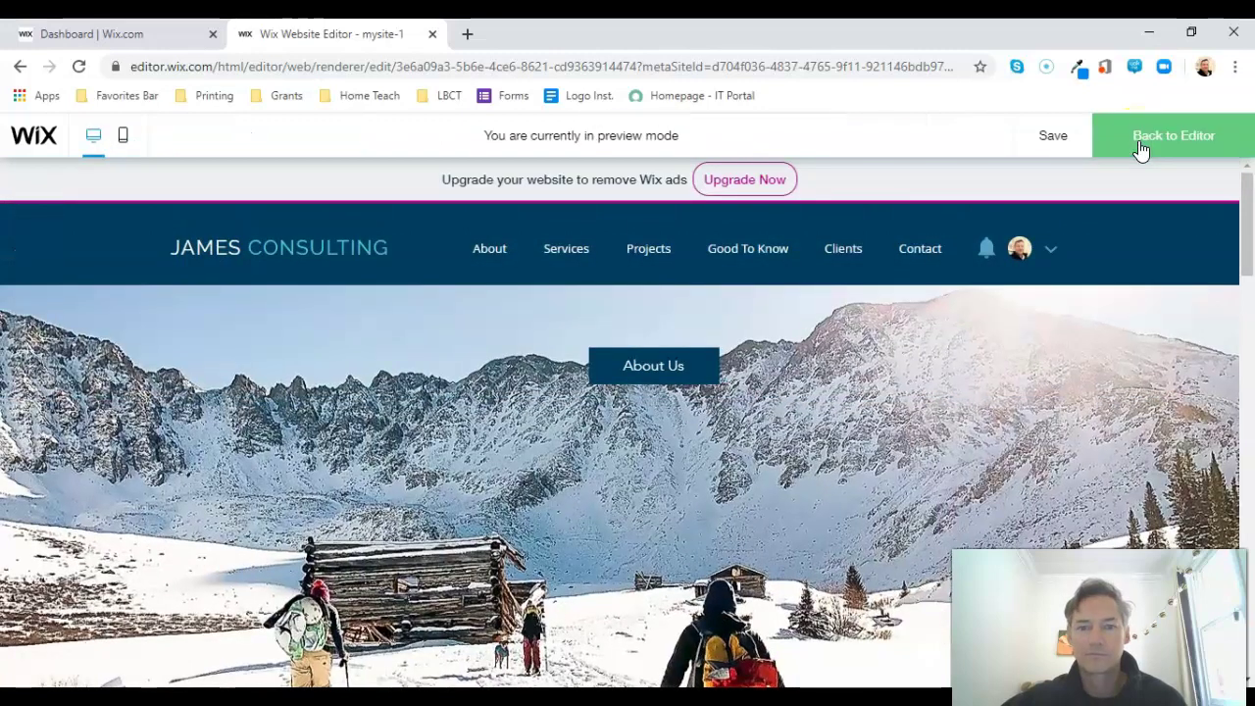
pyautogui.click(784, 364)
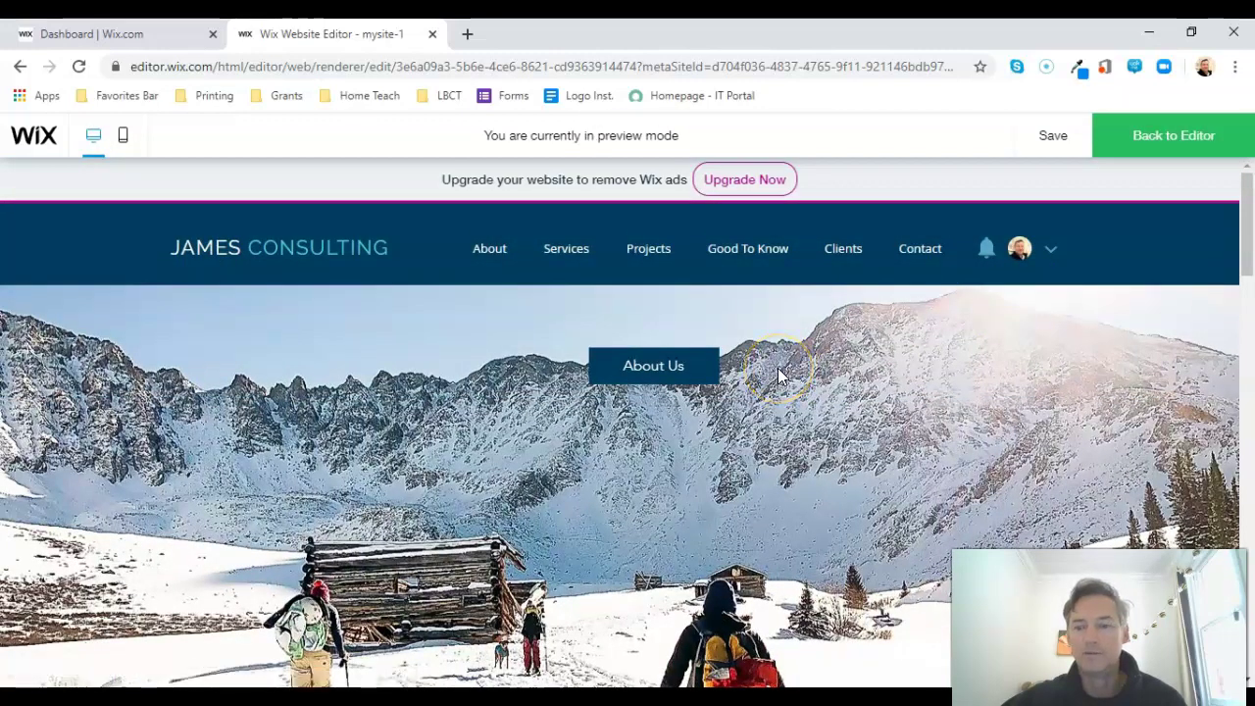
pyautogui.click(768, 392)
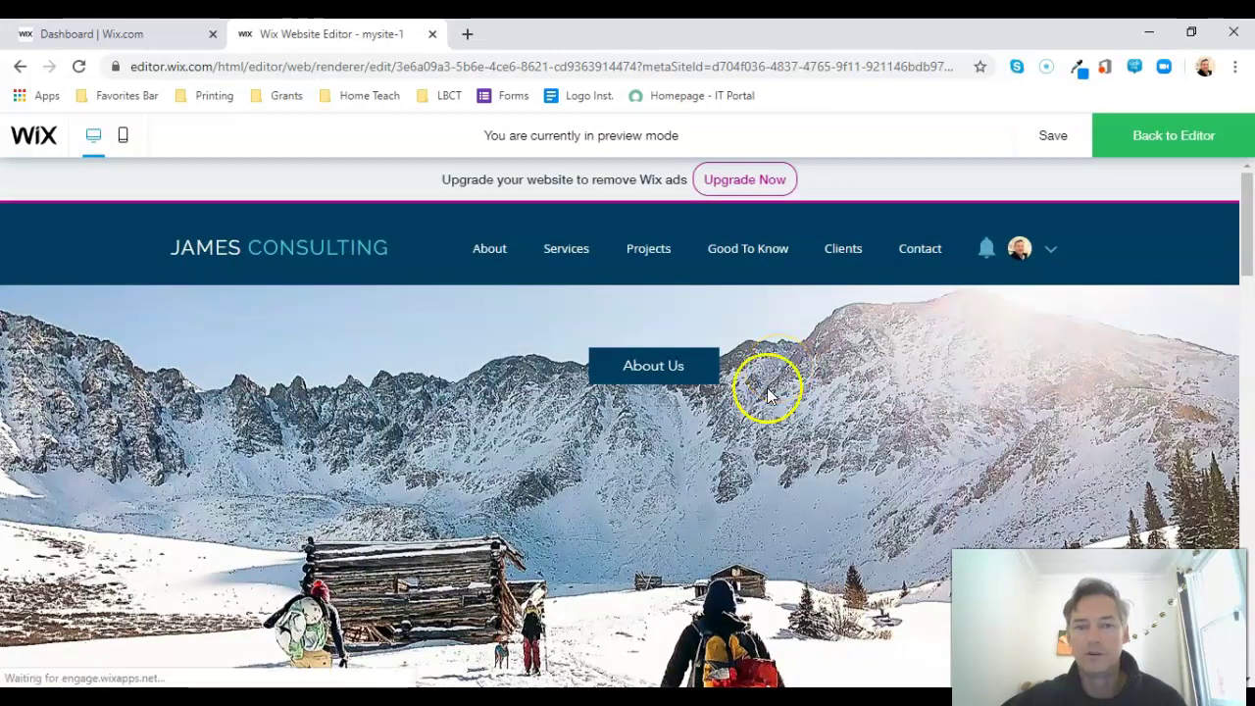
pyautogui.click(652, 375)
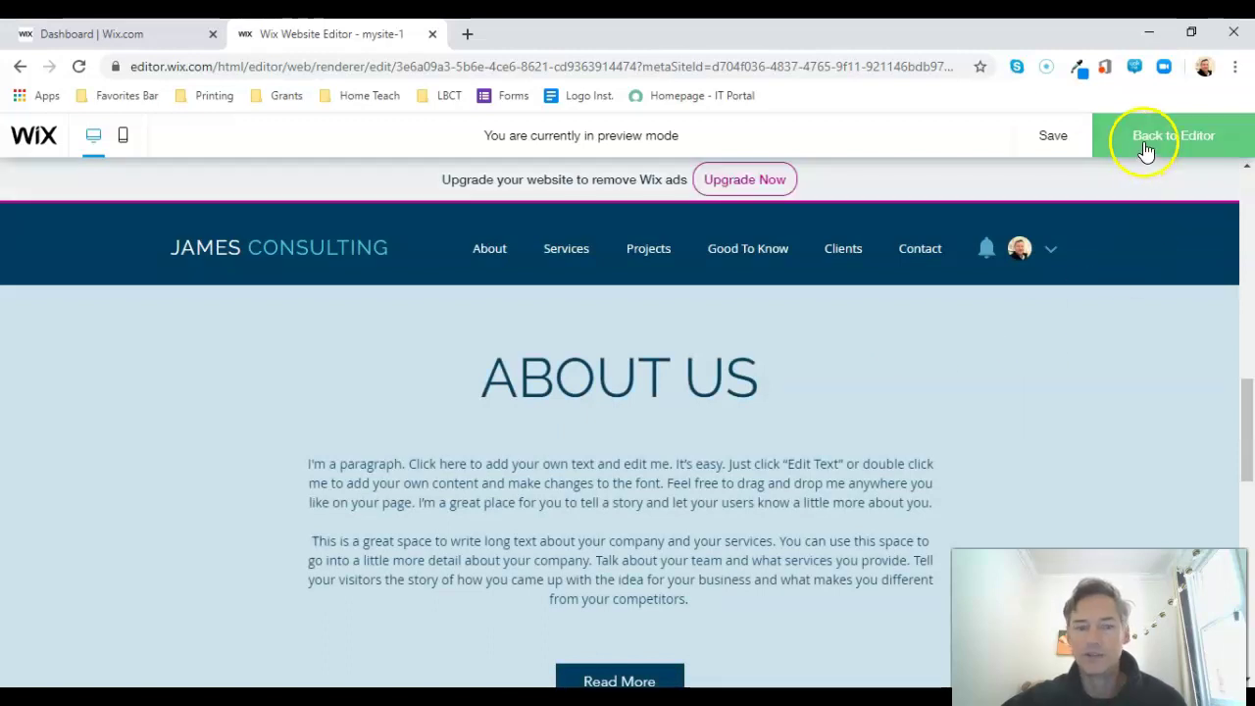
pyautogui.click(874, 457)
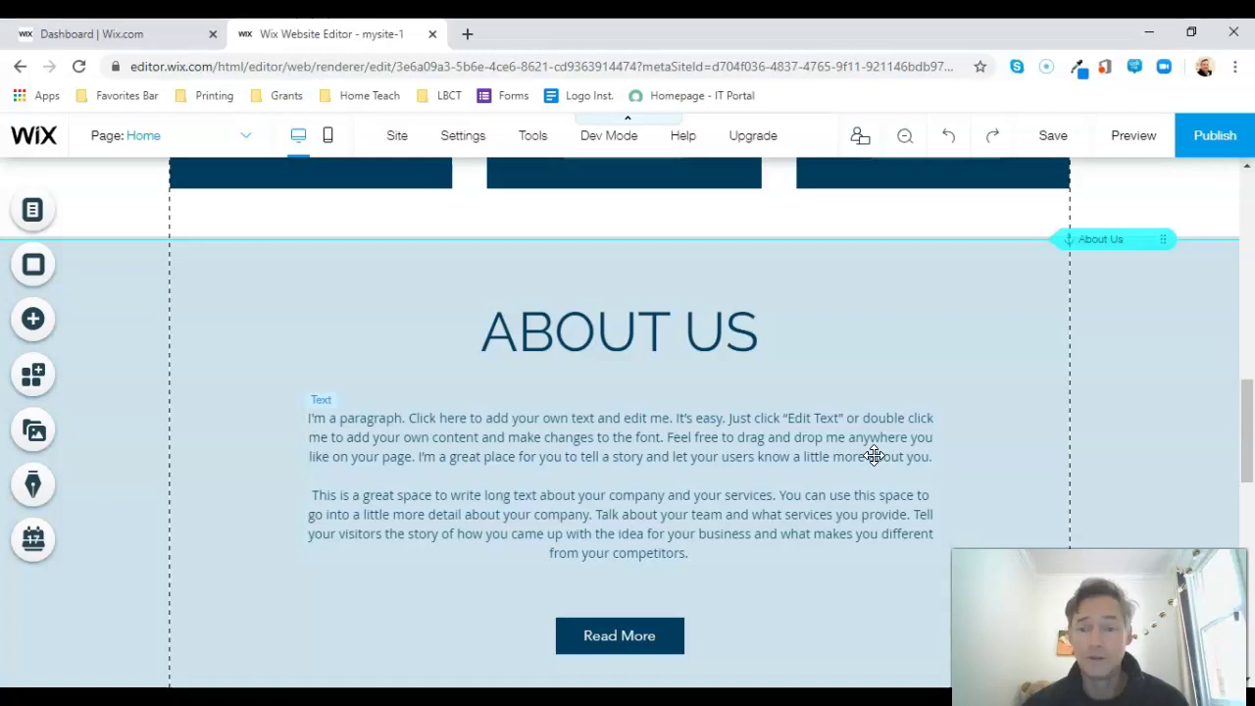
pyautogui.hotkey('ctrl', 's')
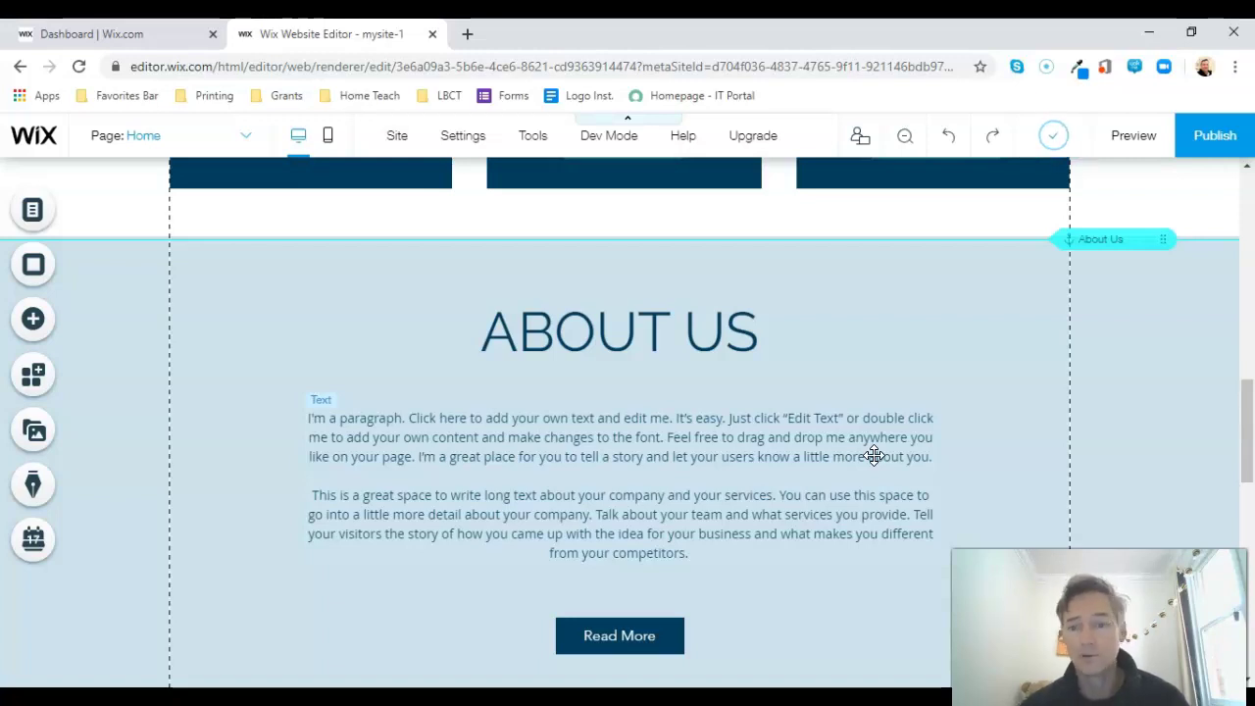